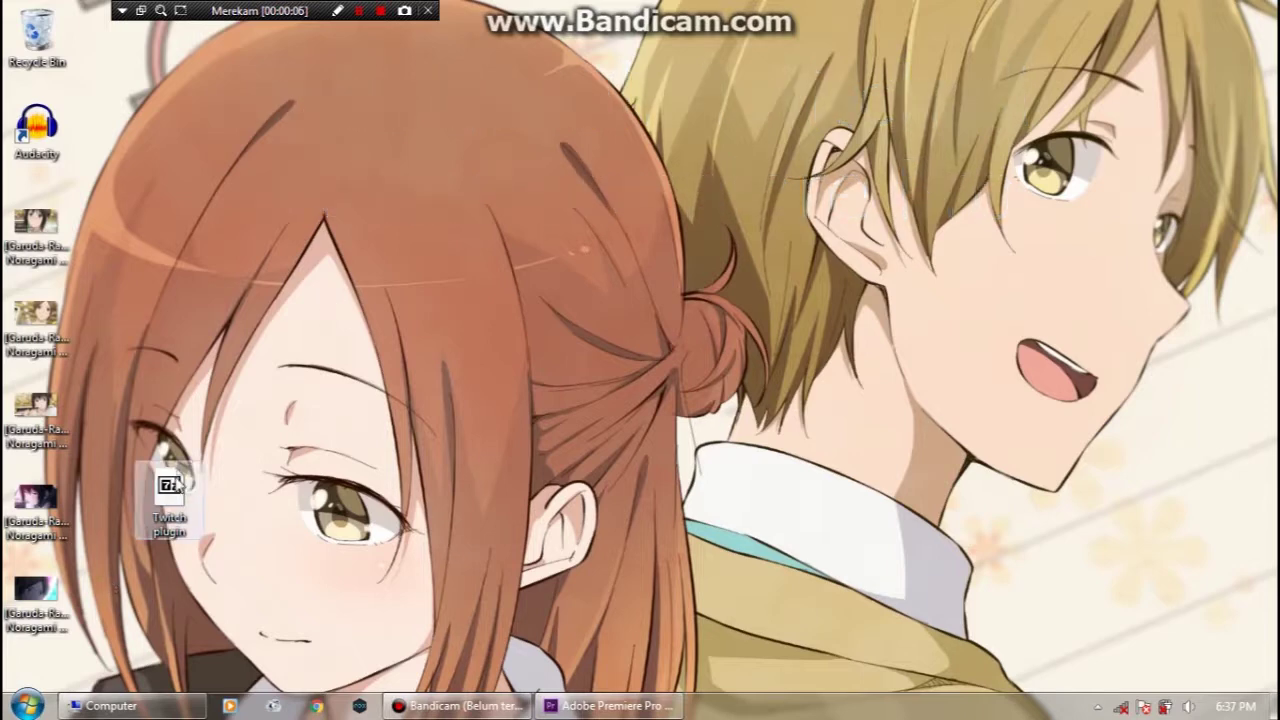
# Step: Select the 'Twitch plugin' 7z archive on the desktop
pyautogui.click(177, 490)
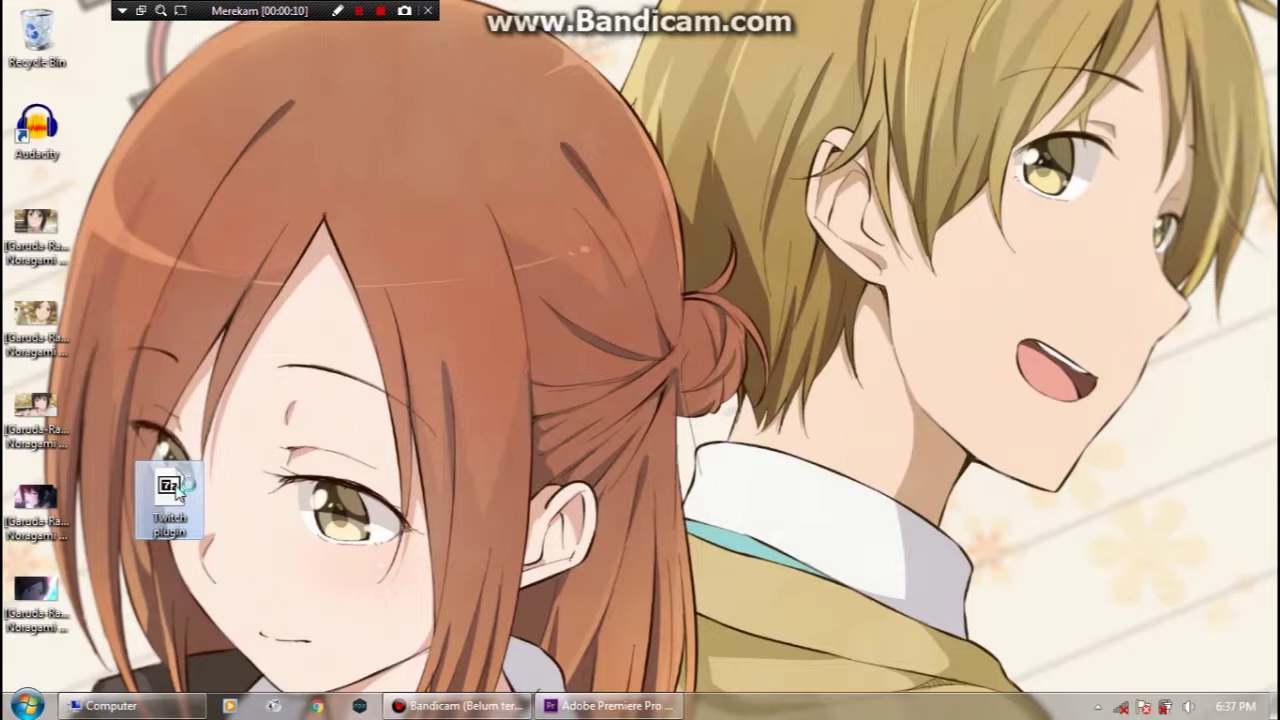
# Step: Extract the Twitch plugin folder from the archive to the Desktop with 7-Zip, then close 7-Zip
pyautogui.doubleClick(177, 490)
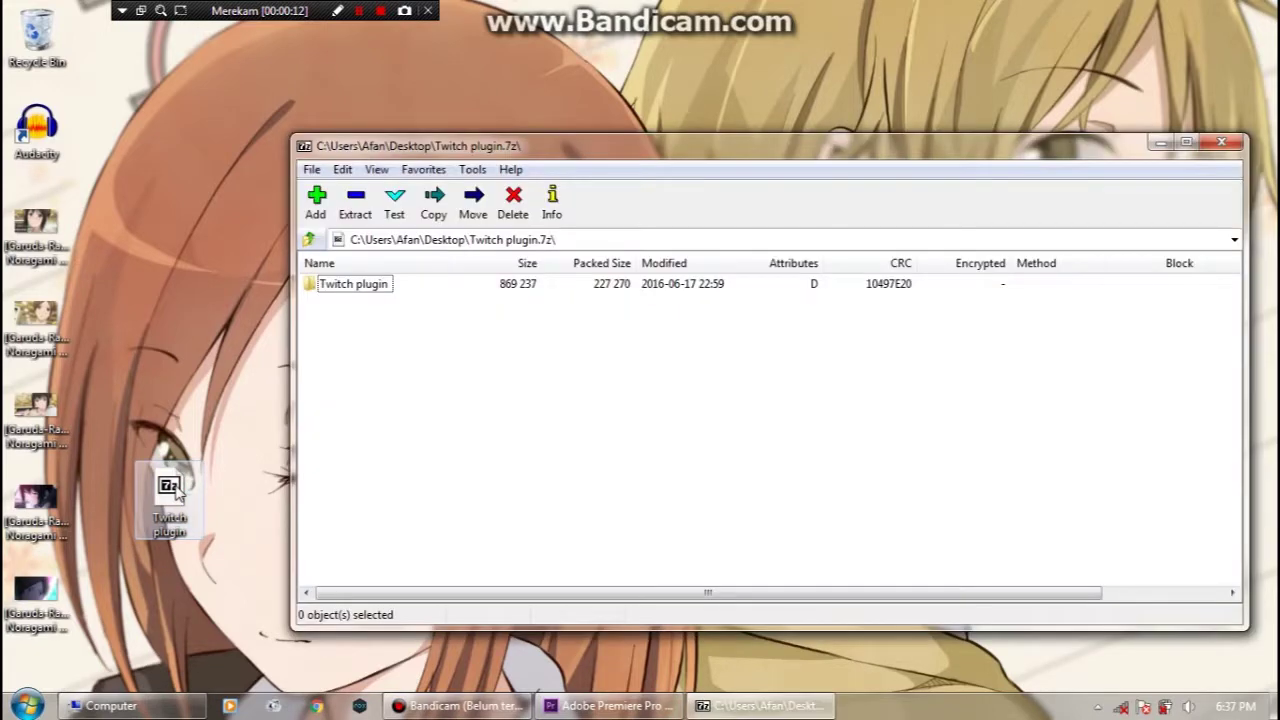
pyautogui.click(372, 289)
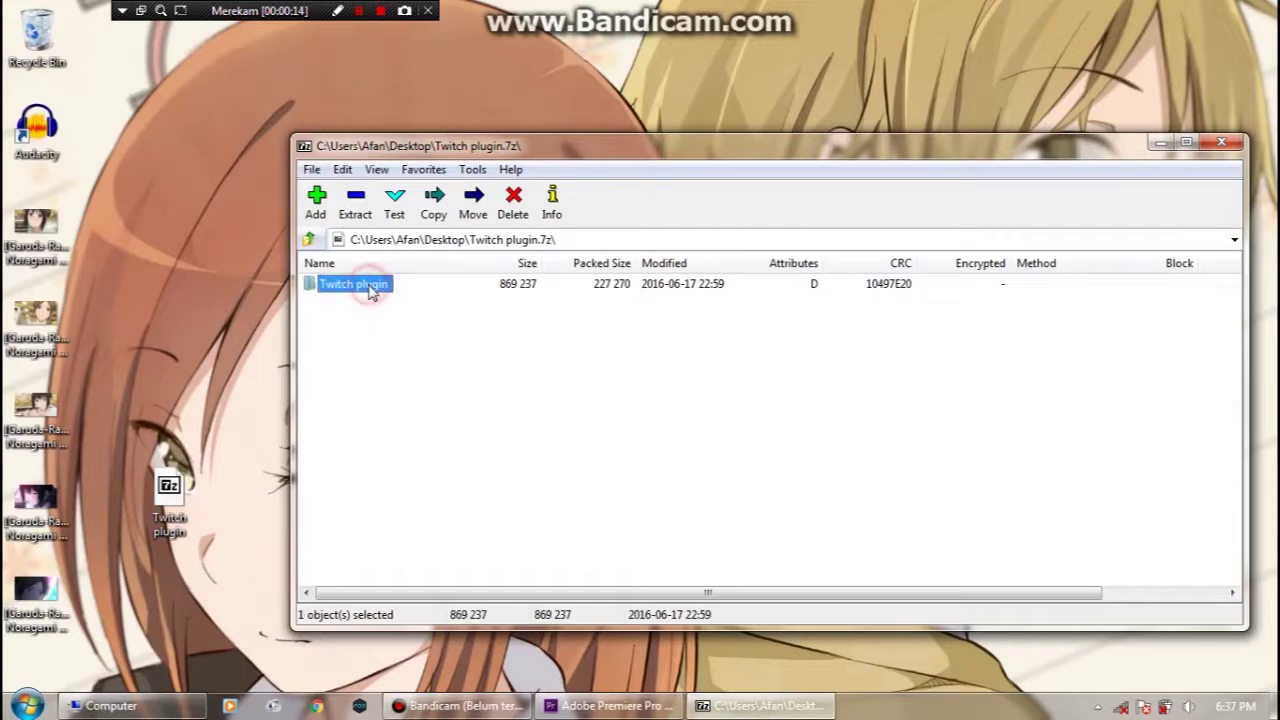
pyautogui.click(354, 205)
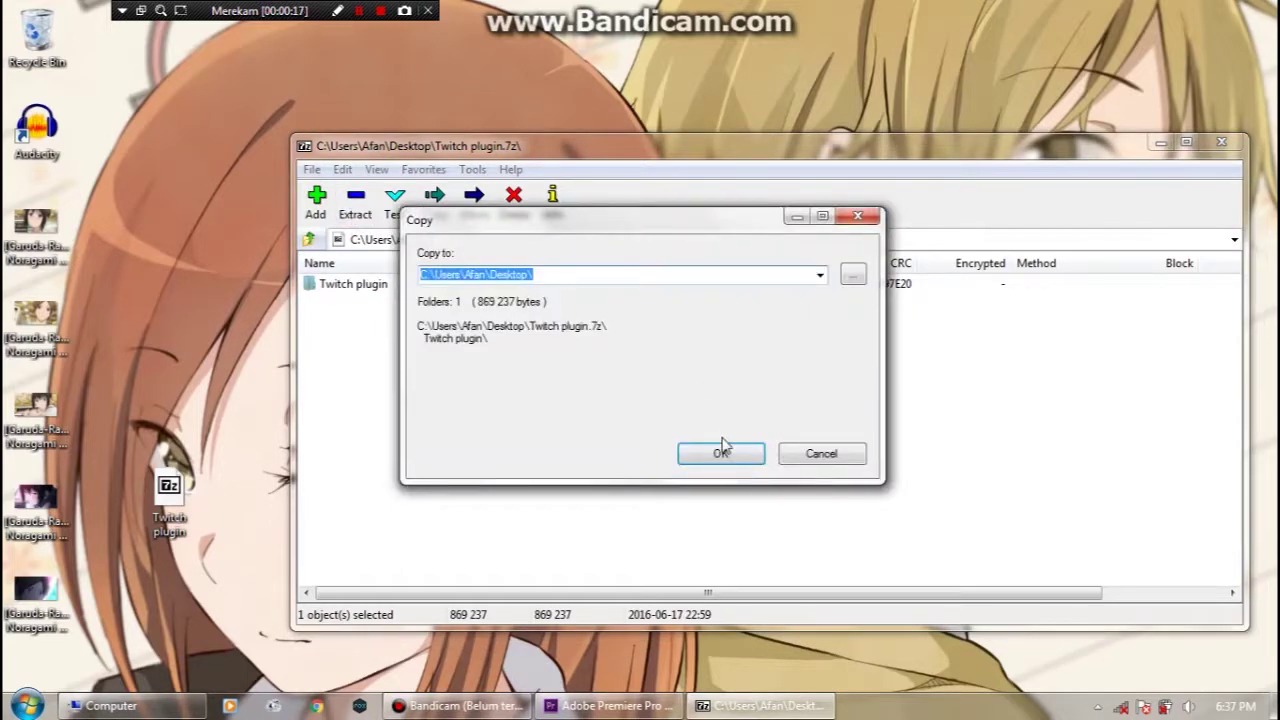
pyautogui.click(725, 453)
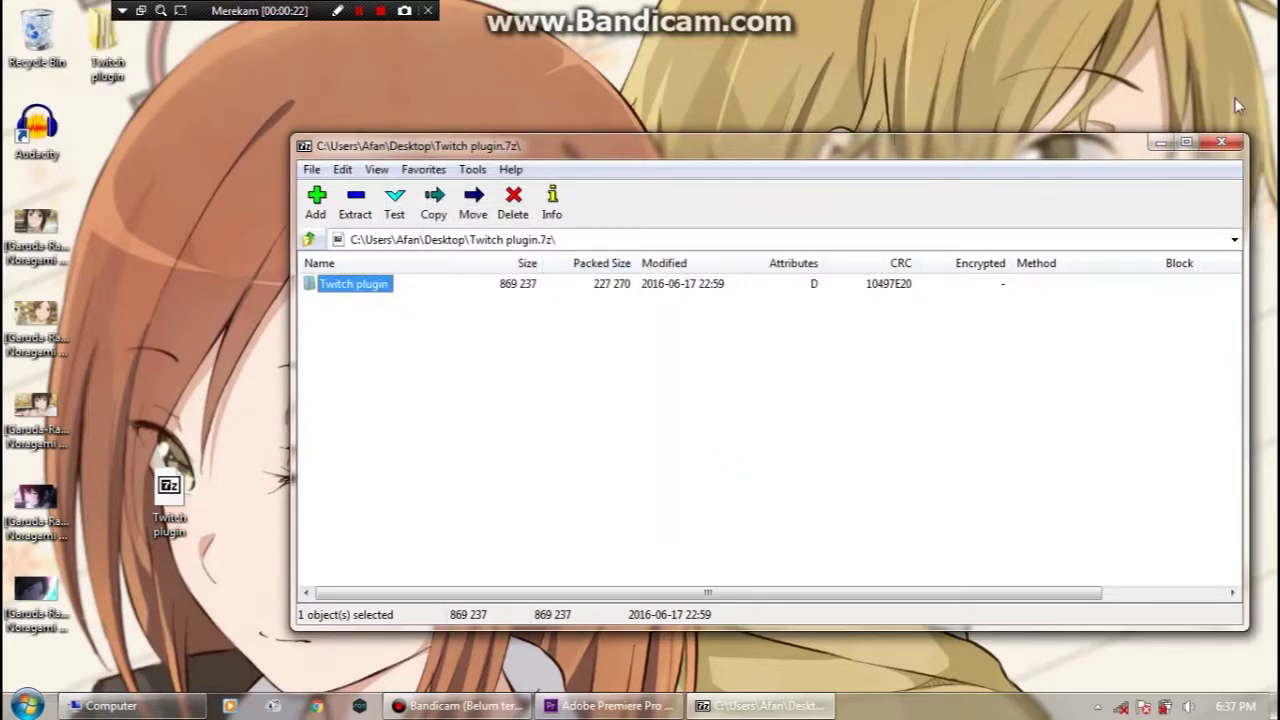
pyautogui.click(1228, 145)
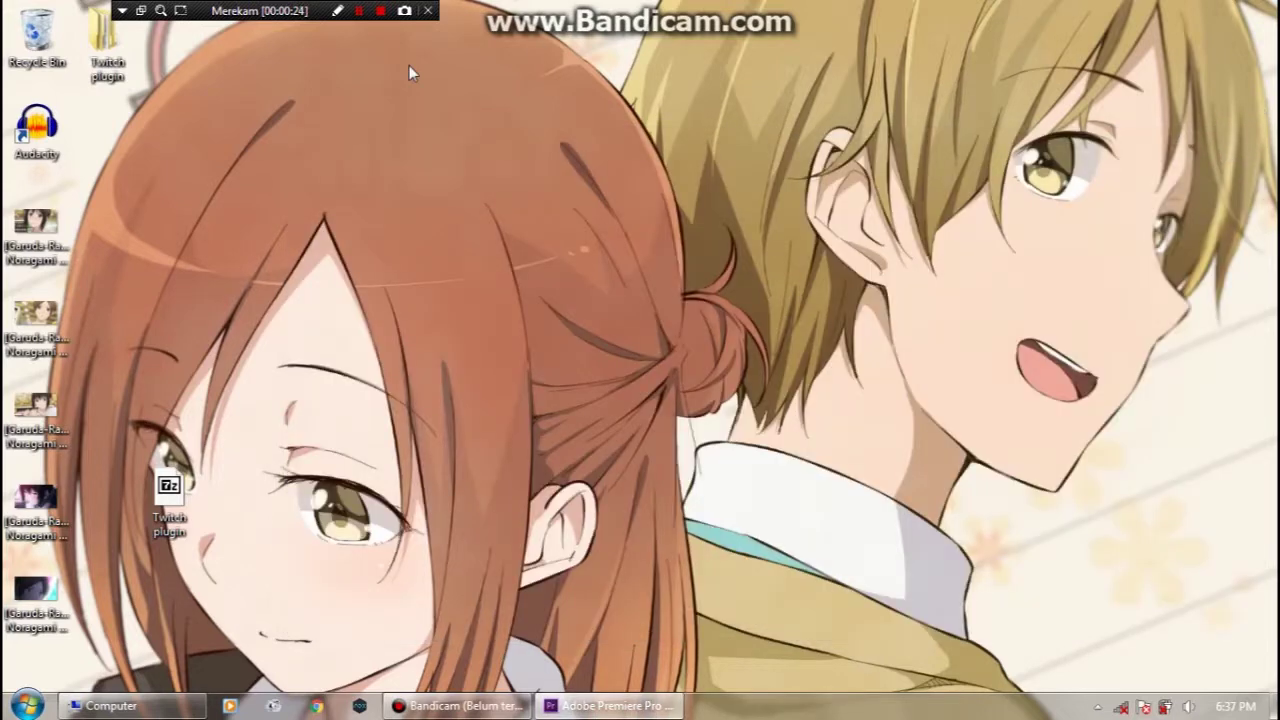
# Step: Browse to C:\Program Files\Adobe\Adobe Premiere Pro CS6\Plug-ins\Common in Explorer
pyautogui.moveTo(152, 705)
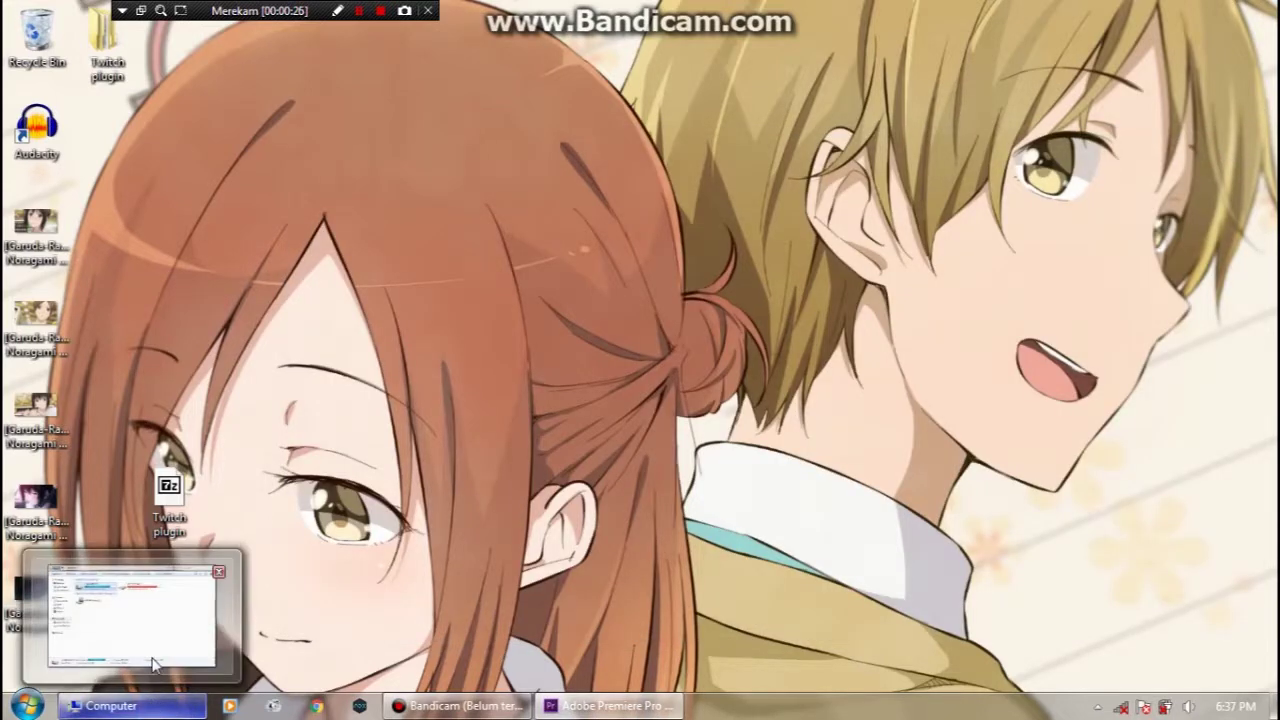
pyautogui.click(155, 665)
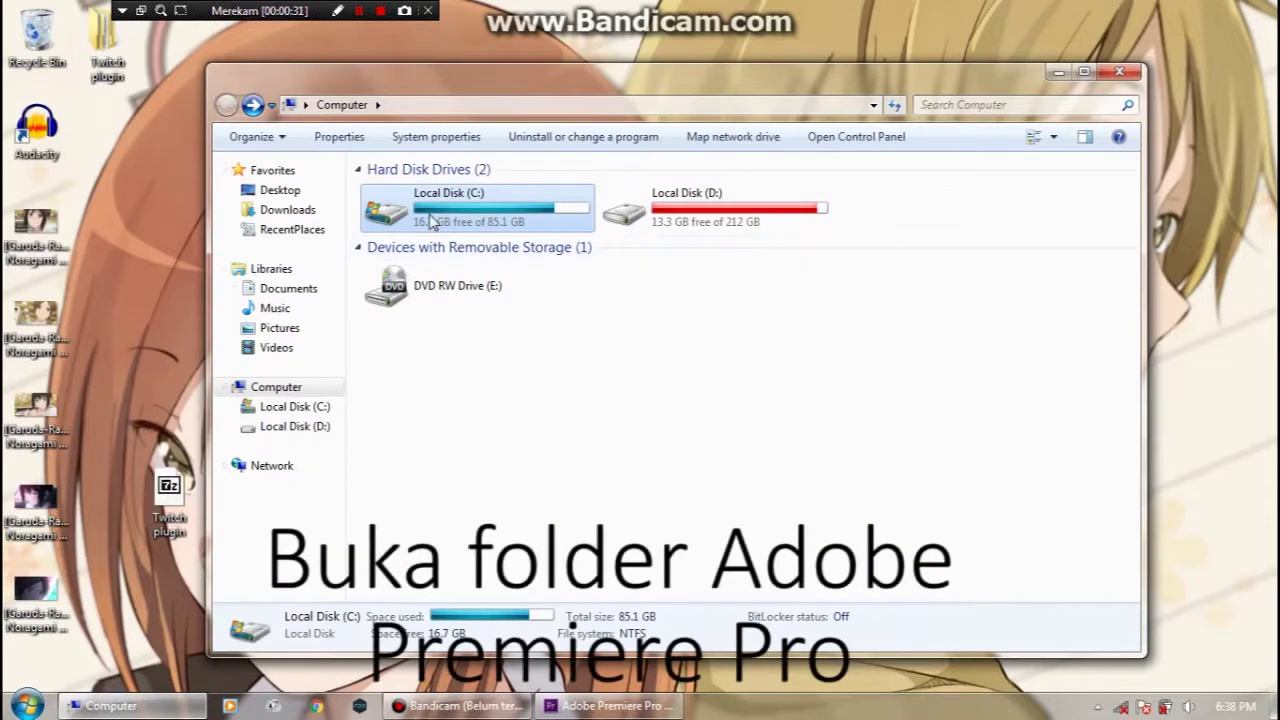
pyautogui.doubleClick(432, 220)
pyautogui.doubleClick(447, 350)
pyautogui.doubleClick(455, 190)
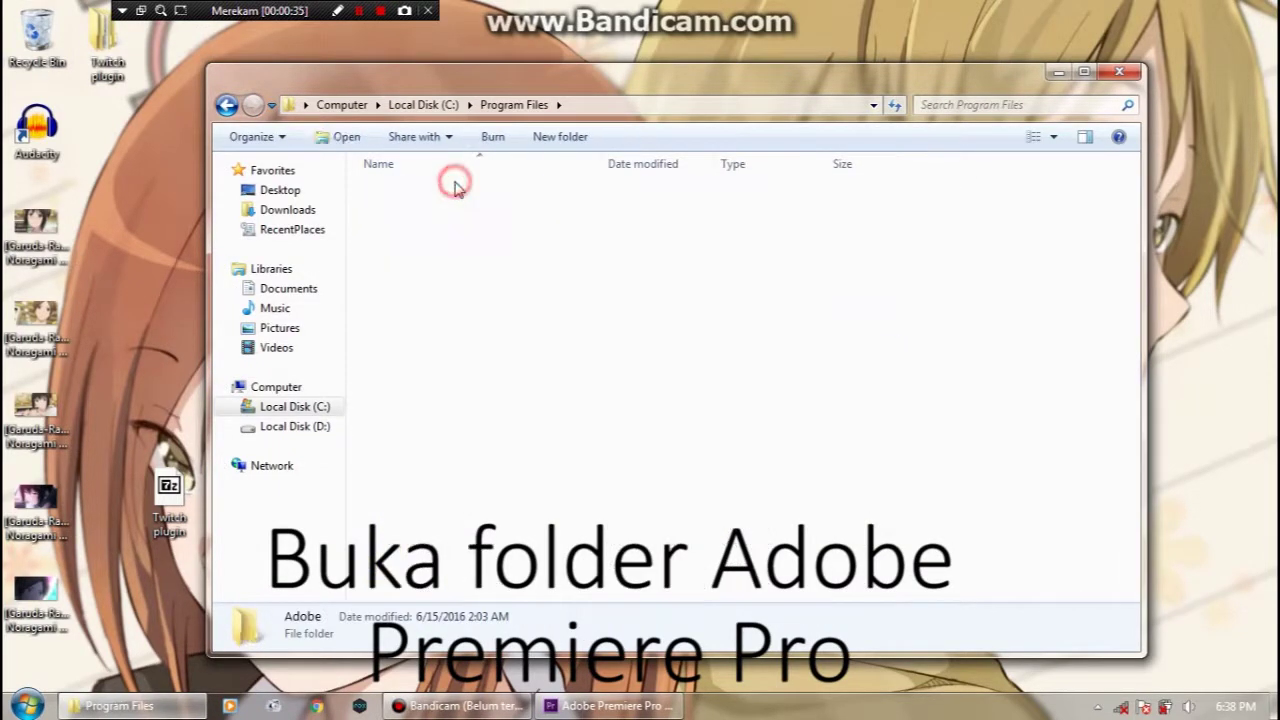
pyautogui.doubleClick(475, 292)
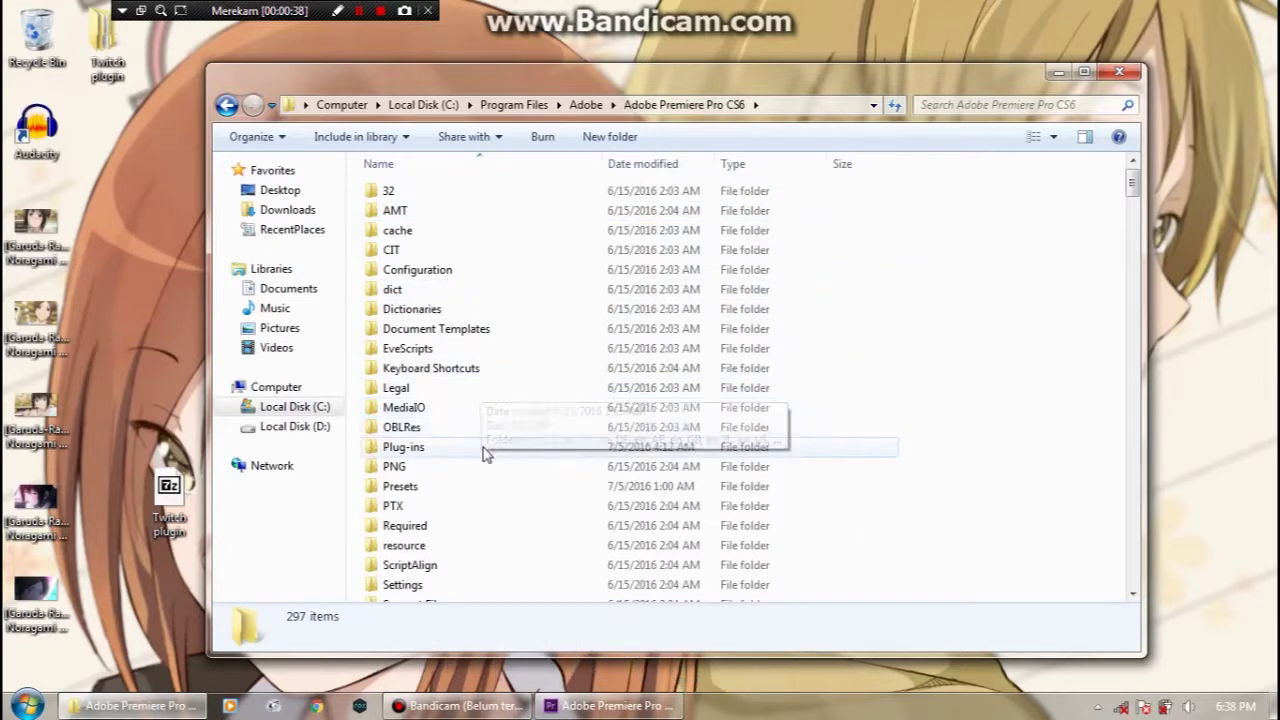
pyautogui.doubleClick(486, 447)
pyautogui.doubleClick(443, 192)
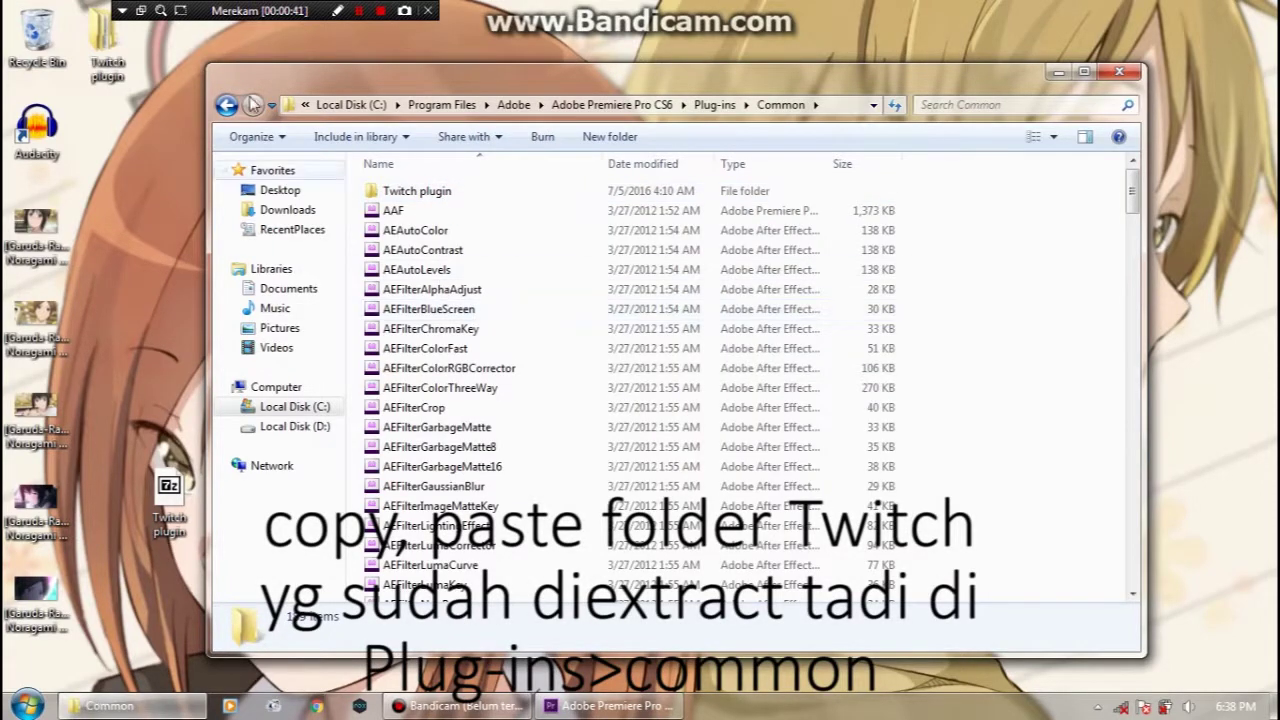
# Step: Move the Twitch plugin folder into Common, declining the merge, and close Explorer
pyautogui.moveTo(115, 40); pyautogui.dragTo(508, 272)
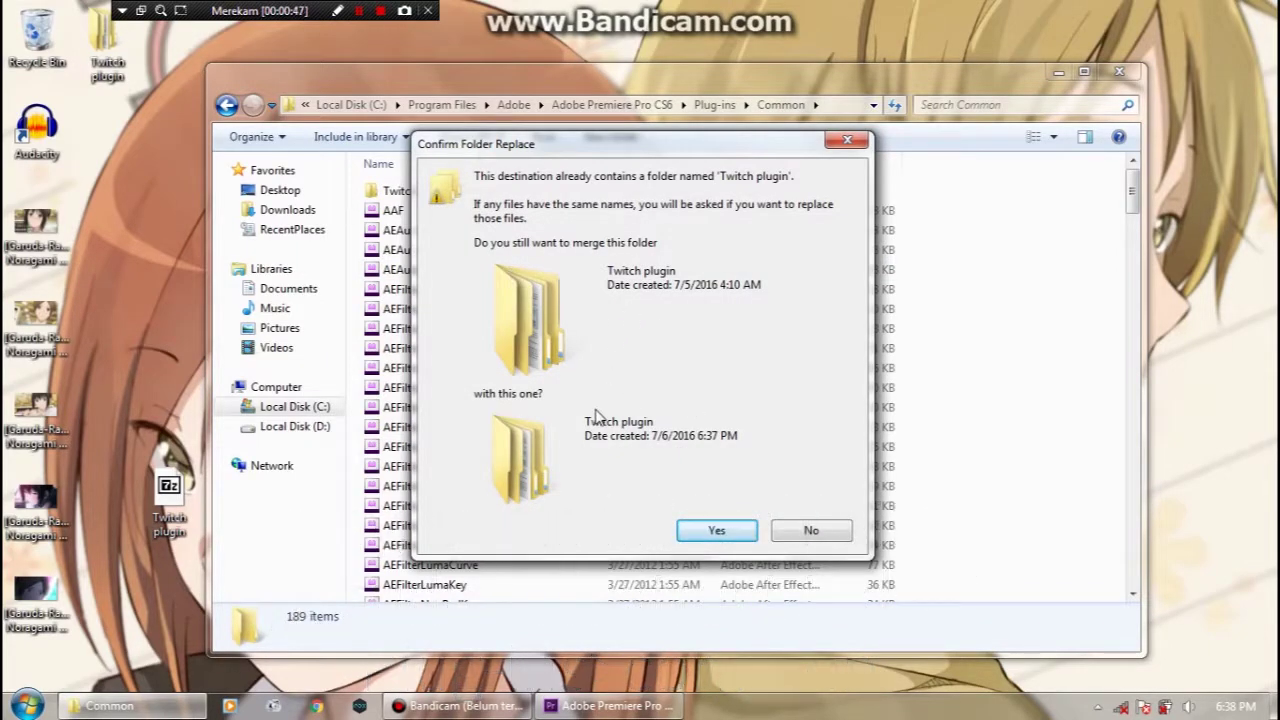
pyautogui.click(811, 533)
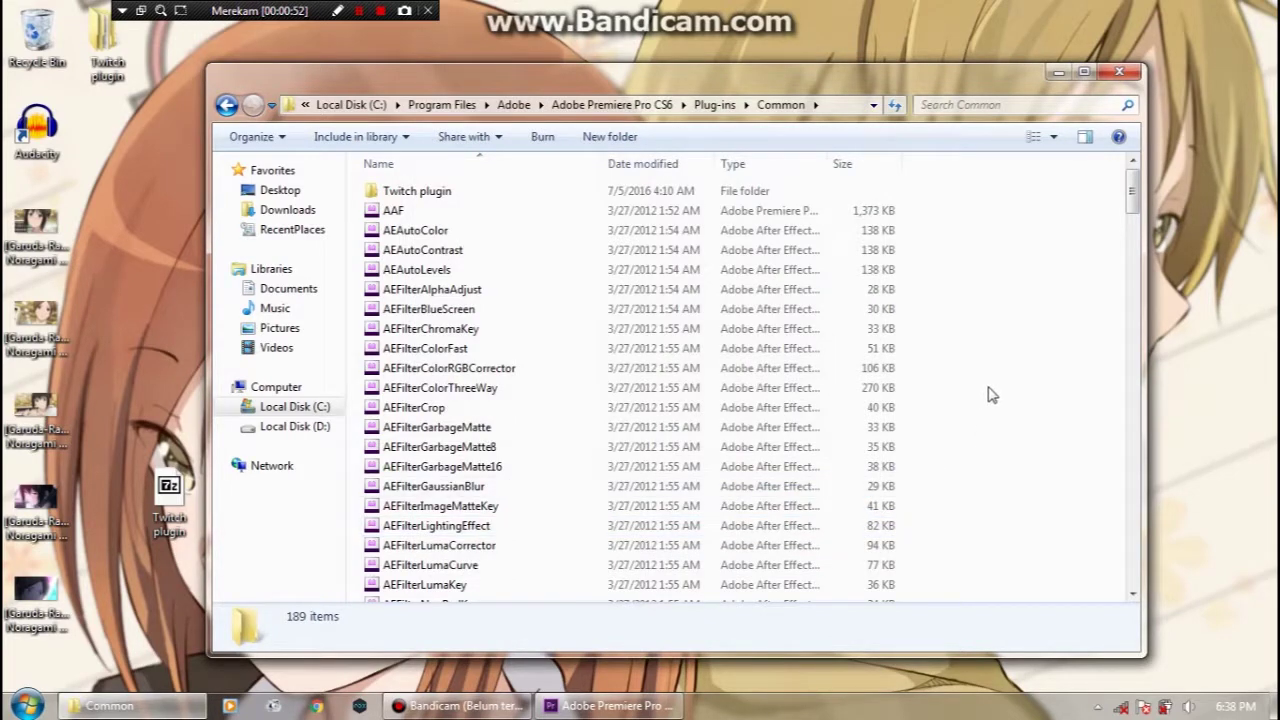
pyautogui.click(1121, 74)
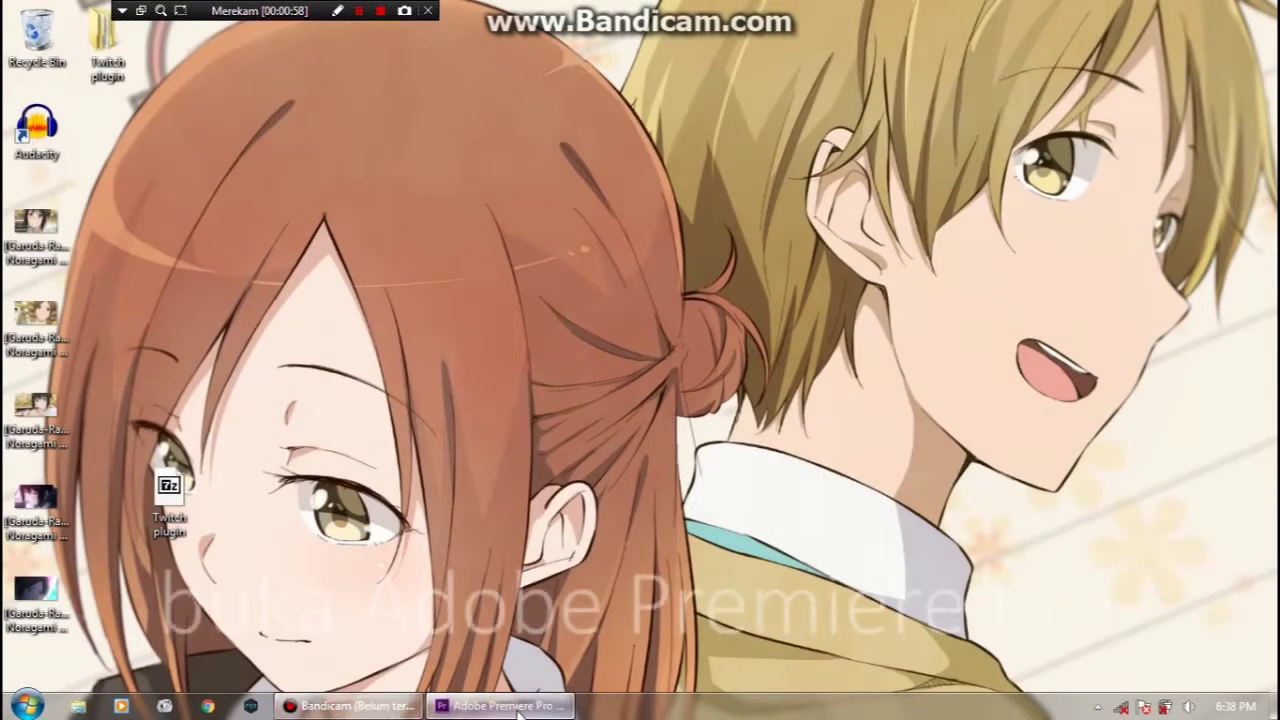
# Step: Delete Untitled.wav from Sequence 01 and return the playhead to 00:00:00:00
pyautogui.click(516, 708)
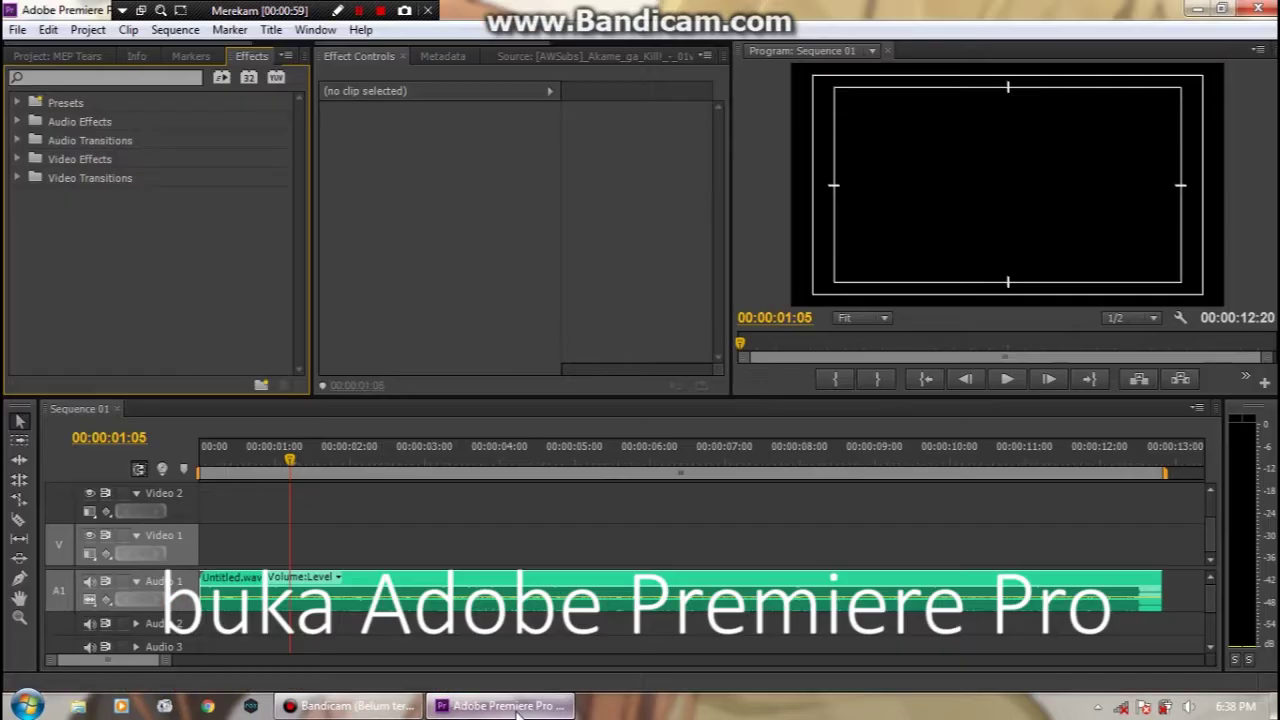
pyautogui.click(396, 597)
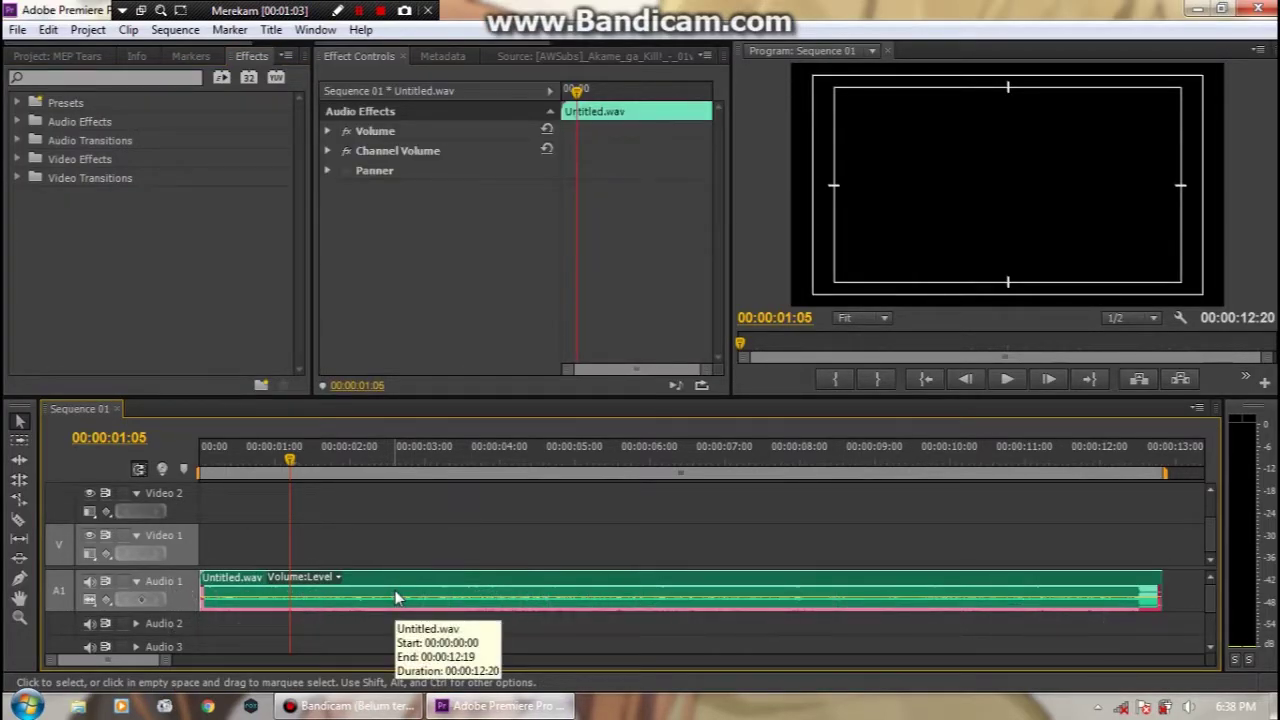
pyautogui.press('Delete')
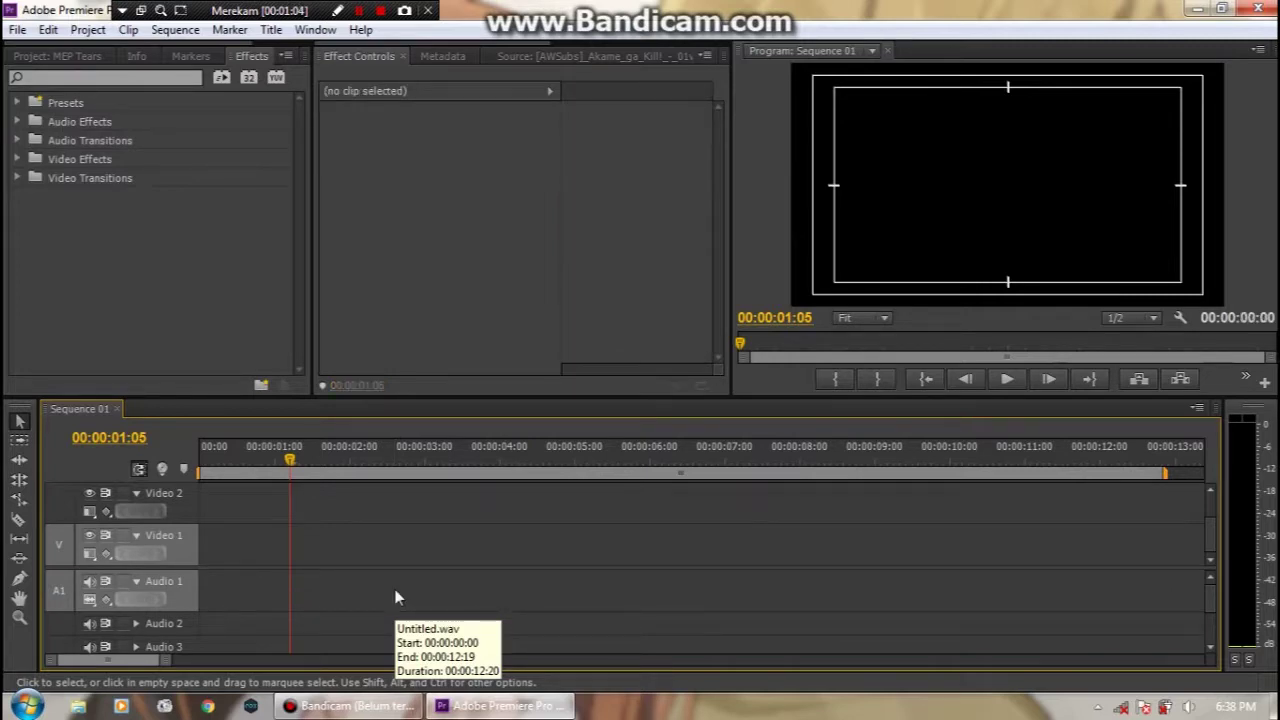
pyautogui.moveTo(288, 462); pyautogui.dragTo(195, 455)
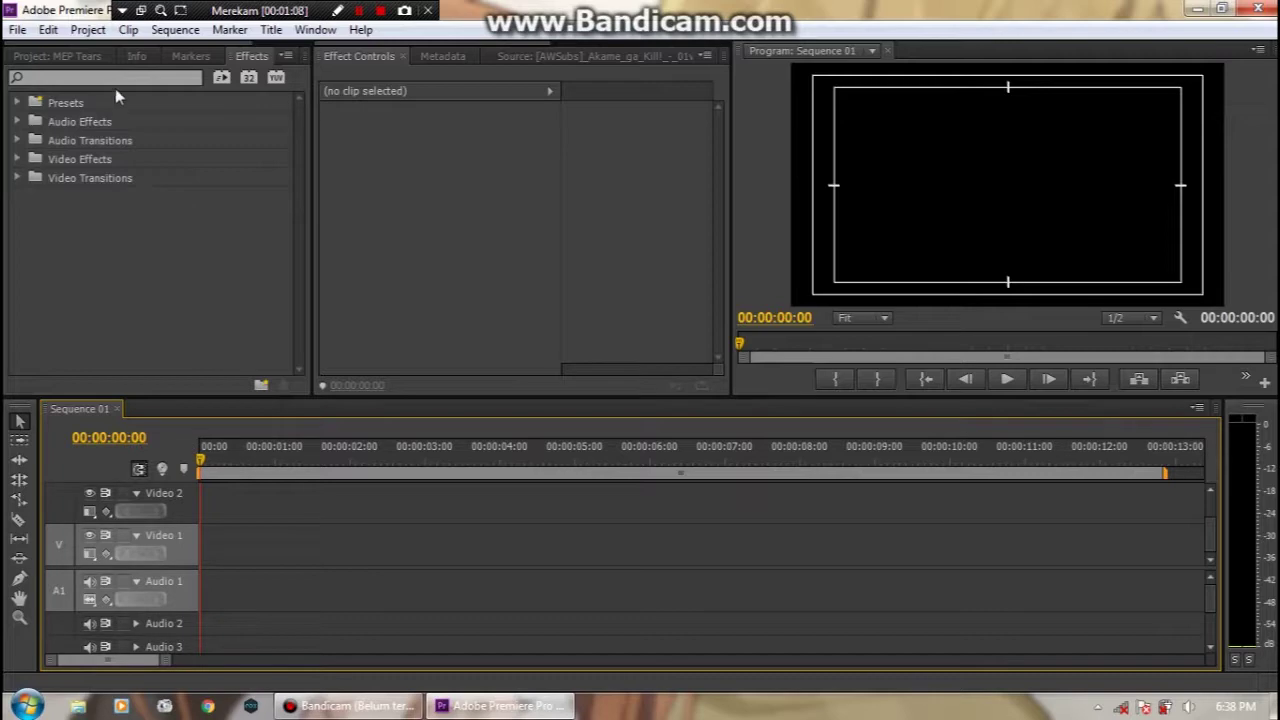
pyautogui.click(80, 57)
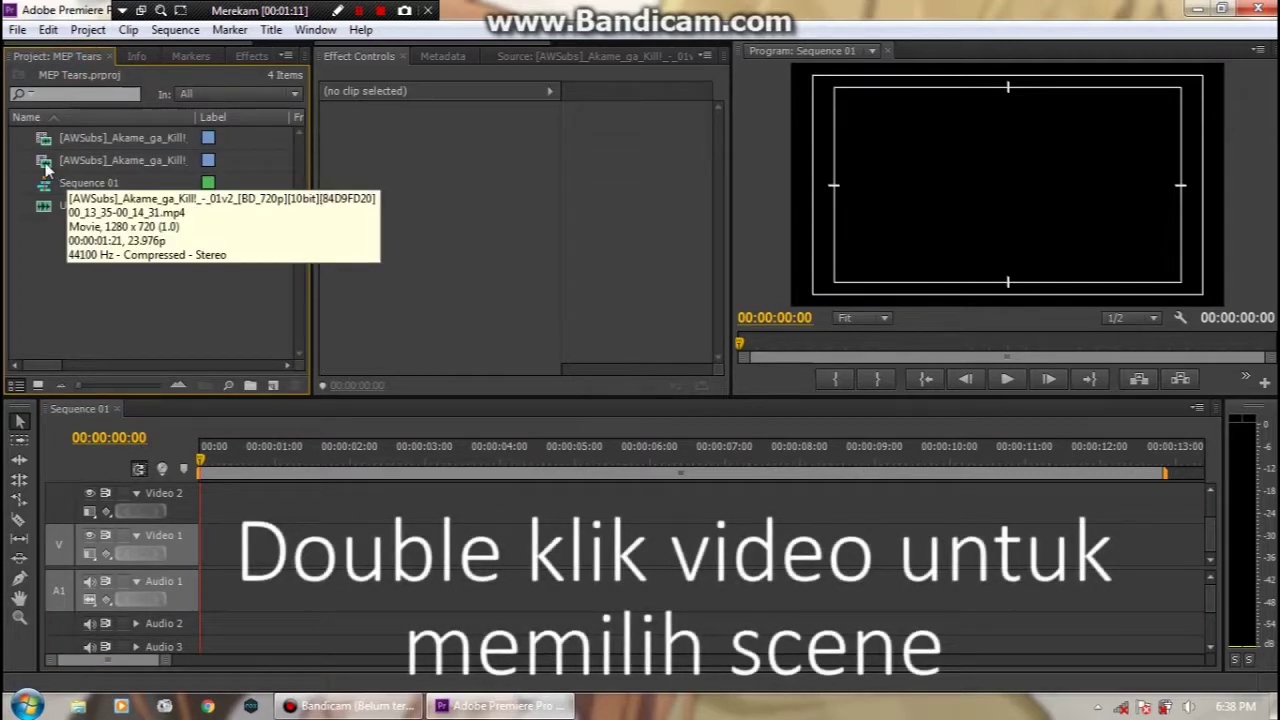
# Step: Preview the Akame ga Kill clip in the Source monitor around 00:00:01:16, then drag it into Sequence 01
pyautogui.doubleClick(45, 167)
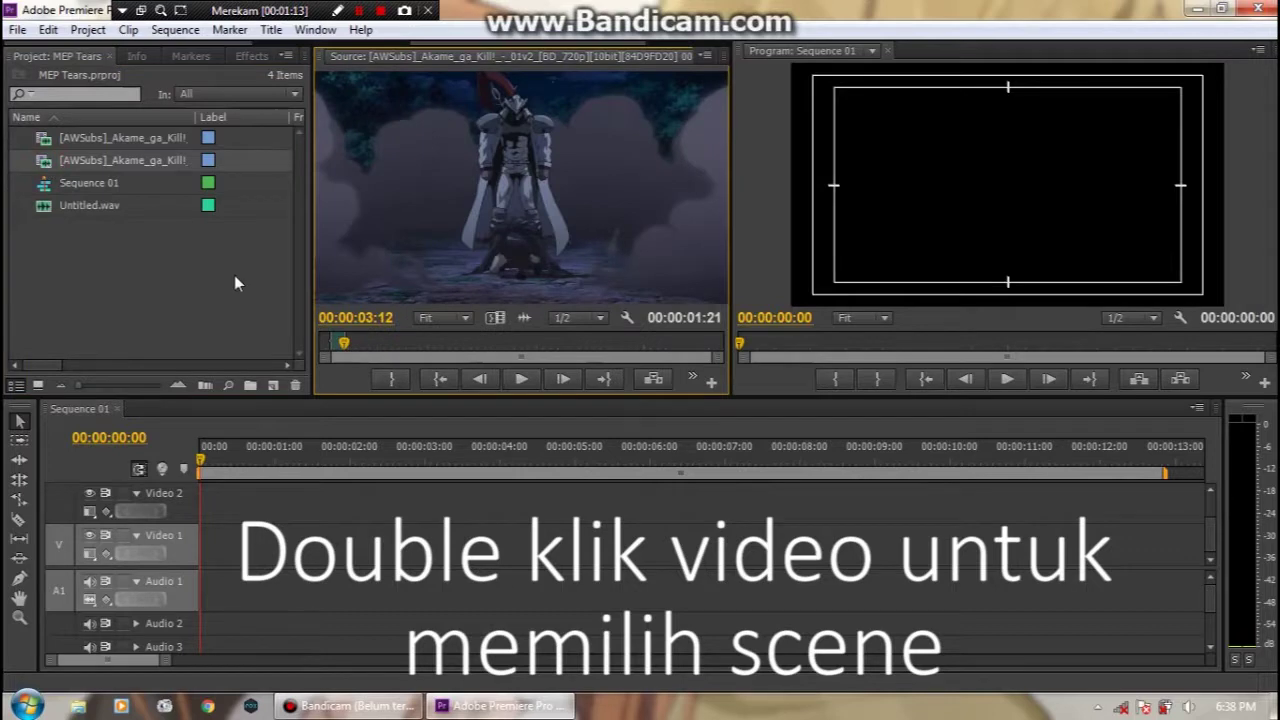
pyautogui.moveTo(343, 347); pyautogui.dragTo(333, 347)
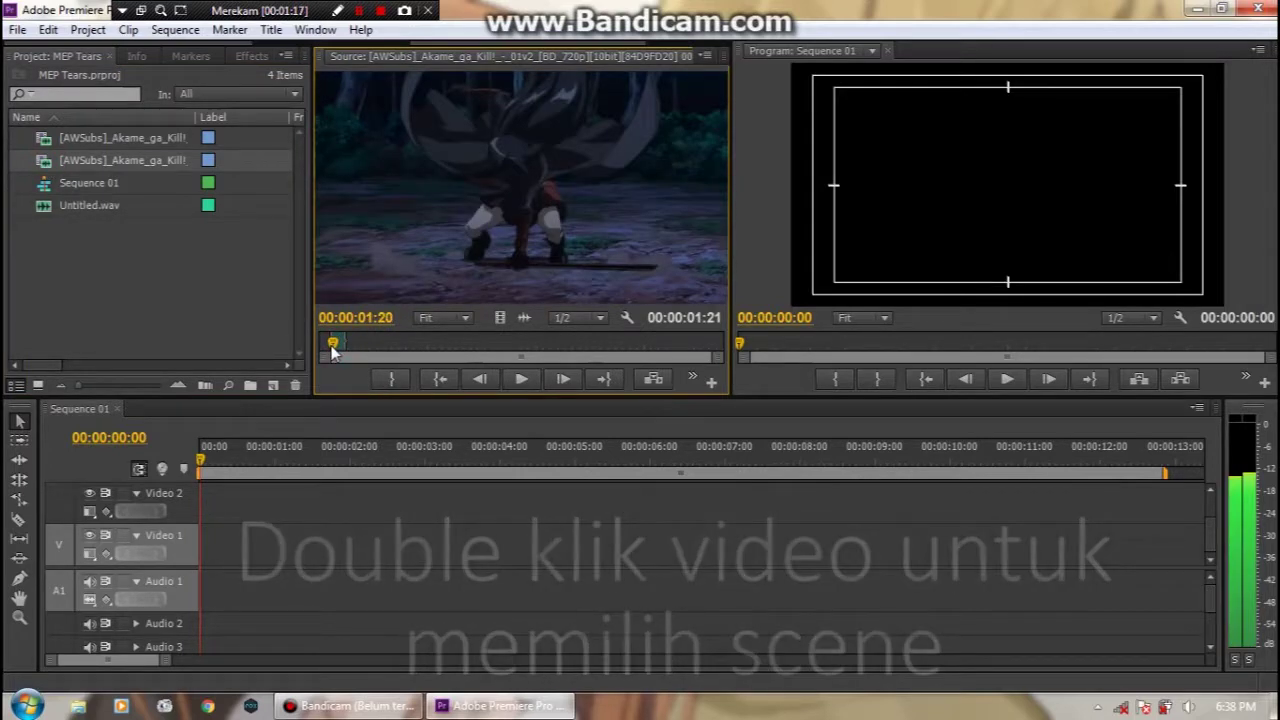
pyautogui.moveTo(331, 348); pyautogui.dragTo(329, 348)
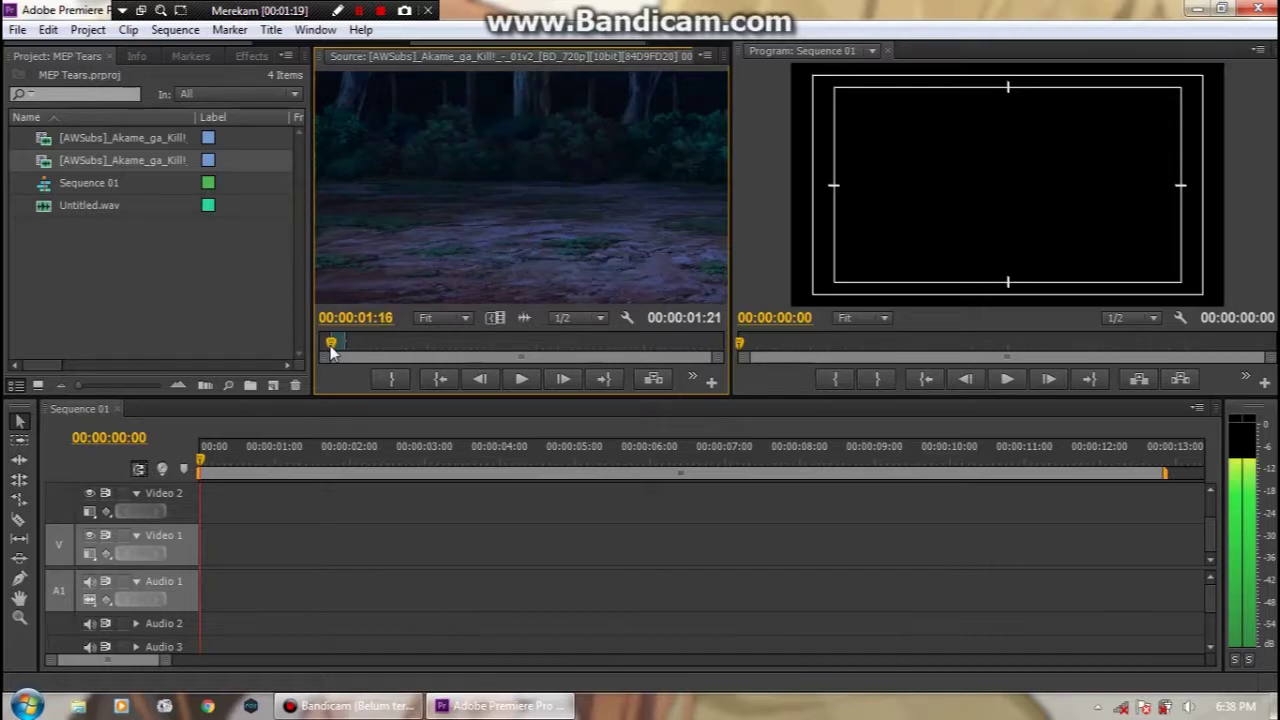
pyautogui.click(479, 377)
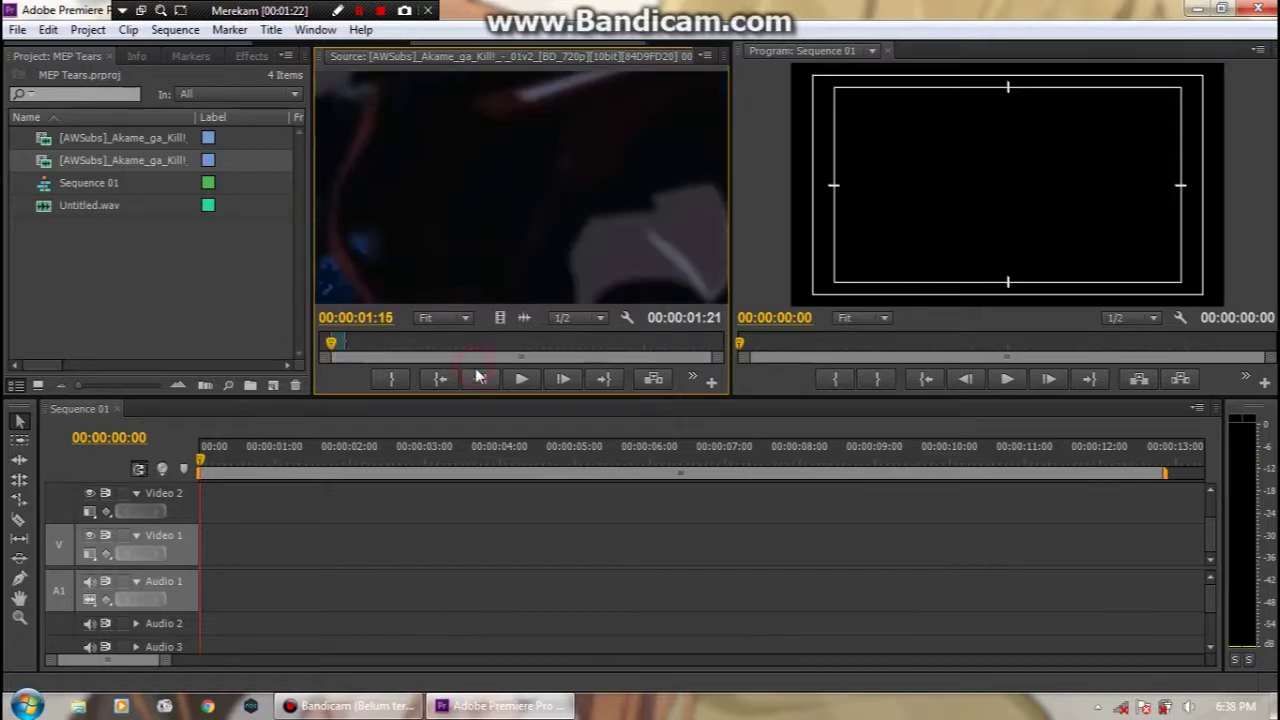
pyautogui.click(563, 378)
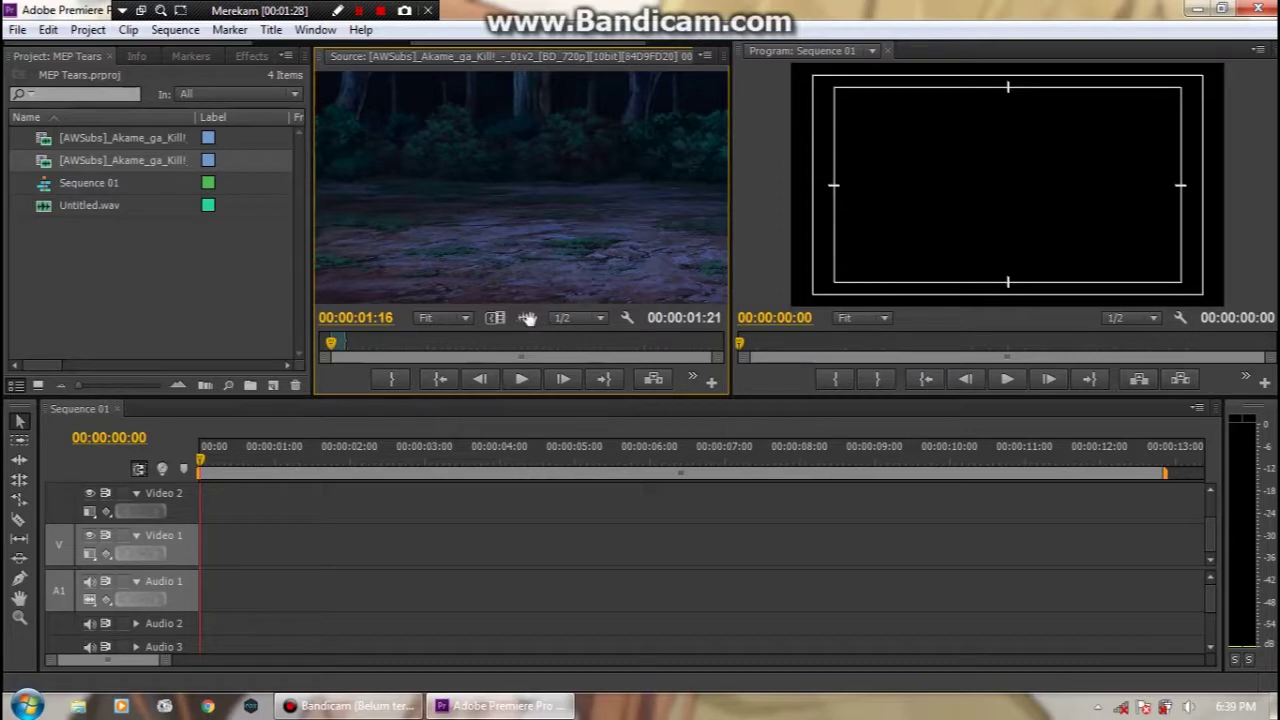
pyautogui.moveTo(497, 319); pyautogui.dragTo(466, 508)
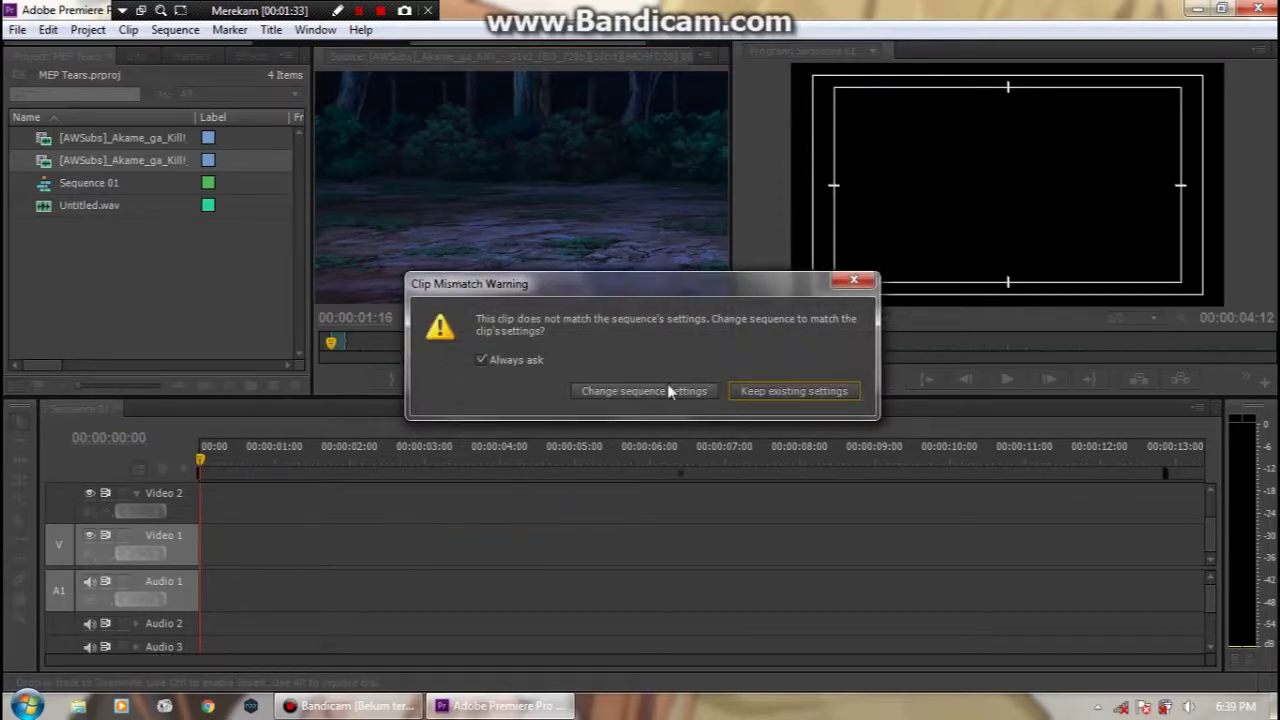
# Step: Change Sequence 01's settings to match the clip and move the clip to 00:00:00:00
pyautogui.click(660, 392)
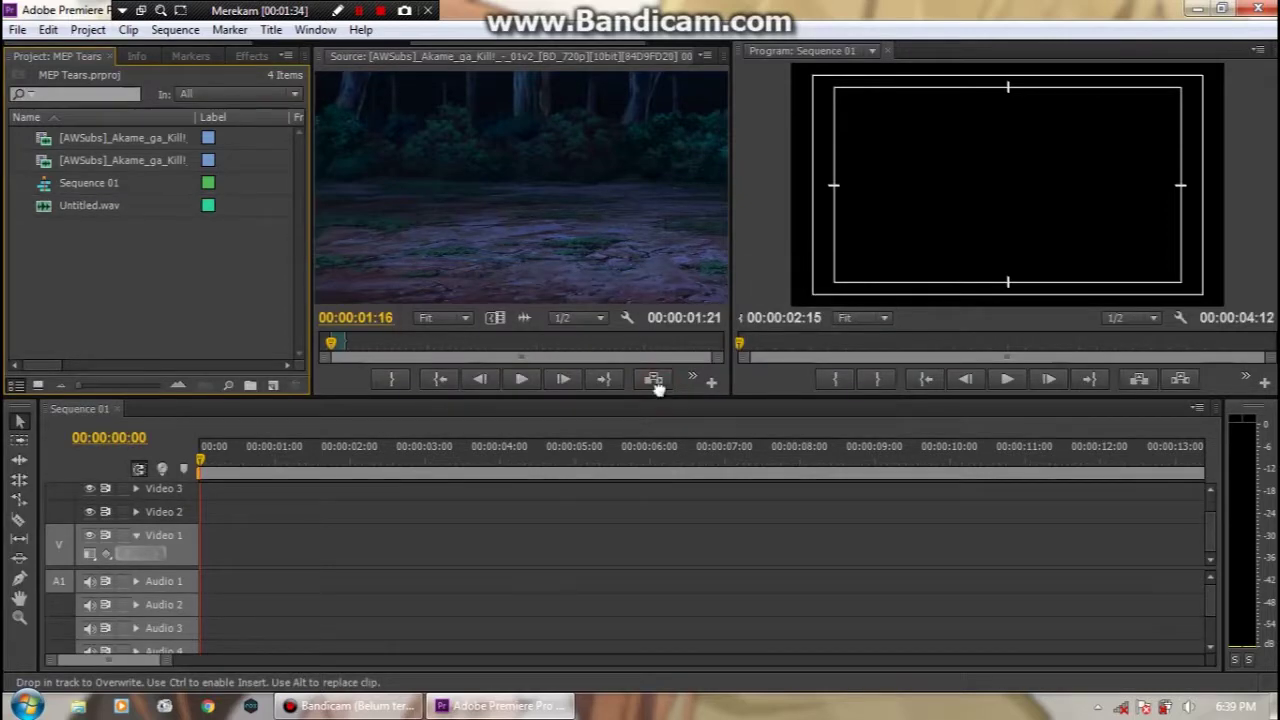
pyautogui.moveTo(482, 538); pyautogui.dragTo(213, 538)
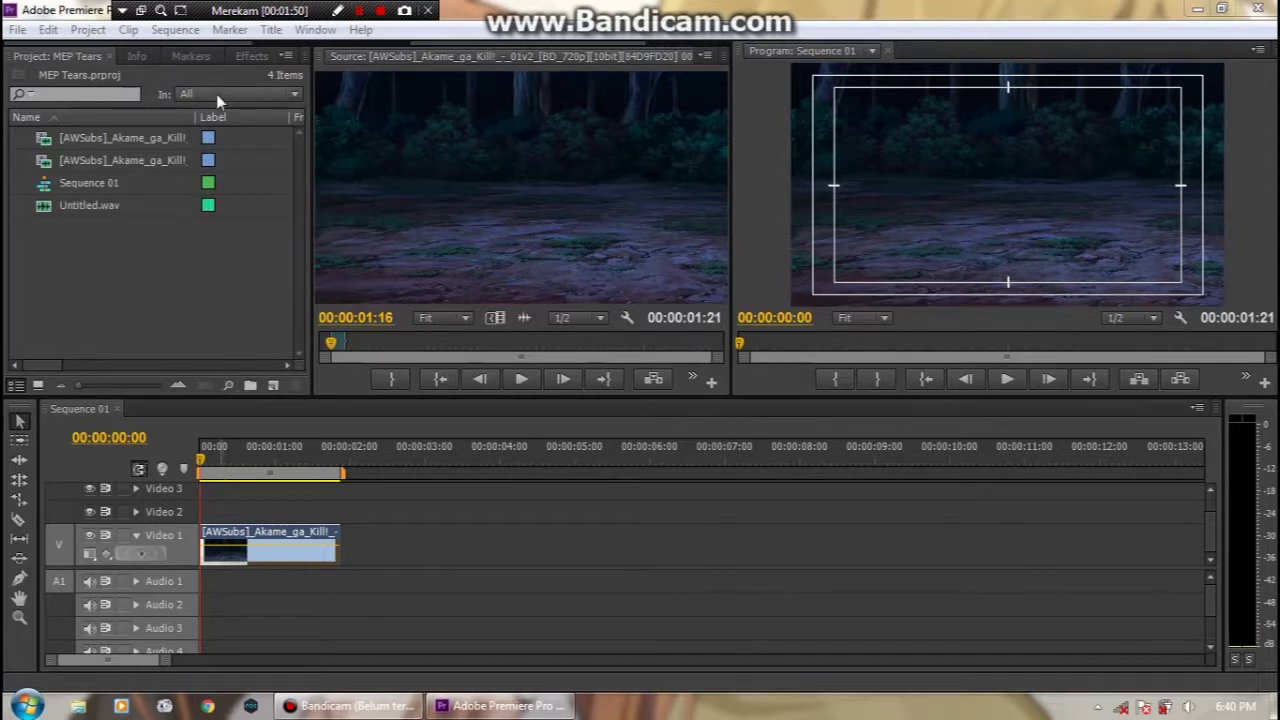
# Step: Drag Twitch from Video Effects > Video Copilot onto the Akame ga Kill clip on Video 1
pyautogui.click(233, 55)
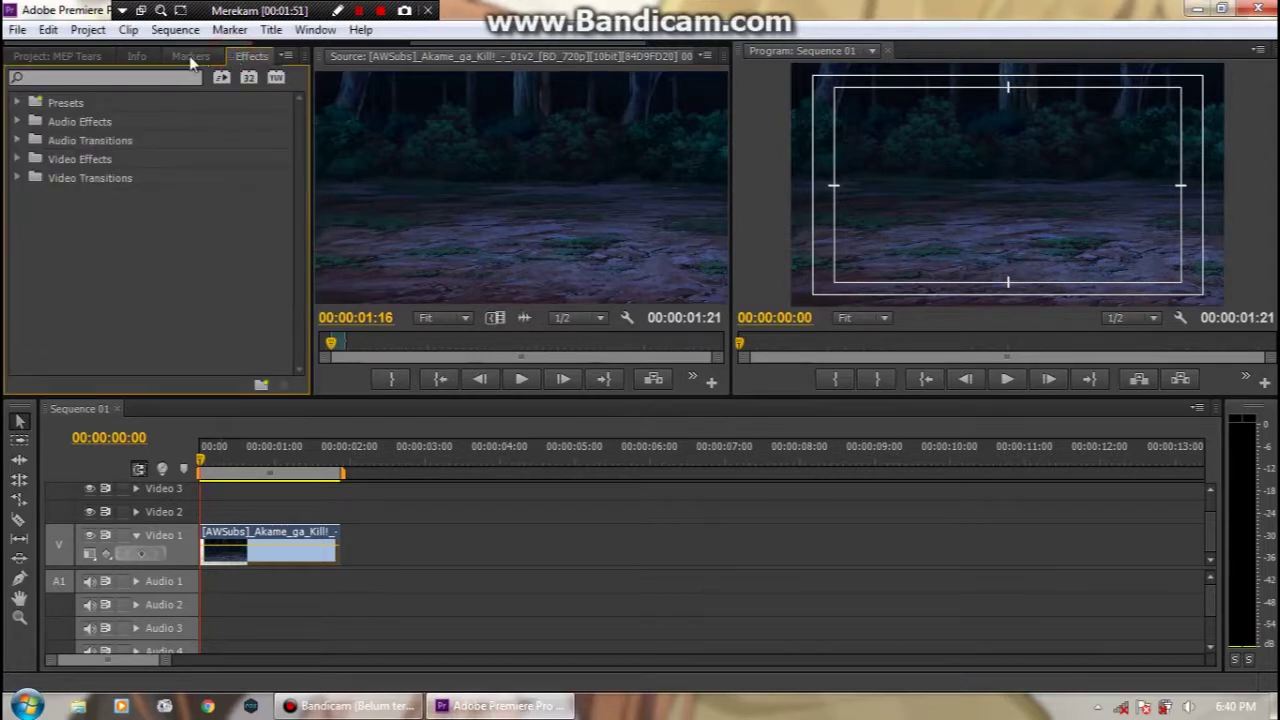
pyautogui.click(22, 161)
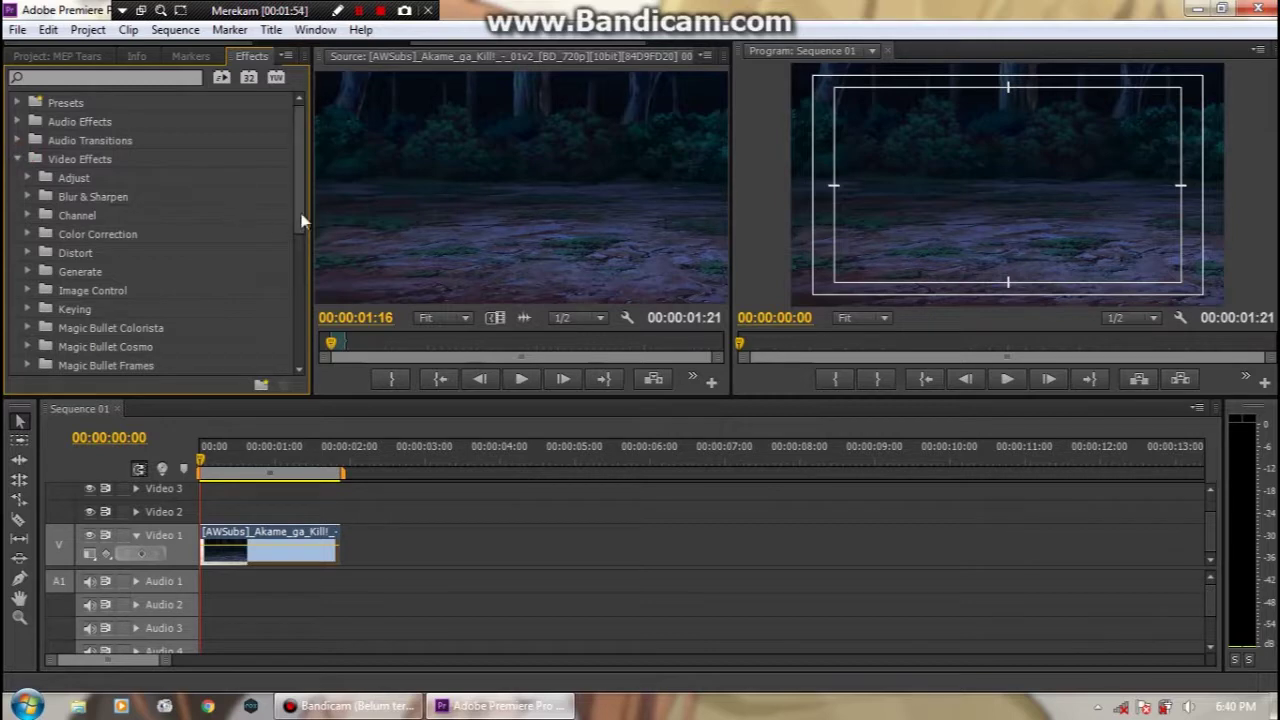
pyautogui.scroll(-5, 300, 214)
pyautogui.click(30, 349)
pyautogui.moveTo(85, 372); pyautogui.dragTo(252, 536)
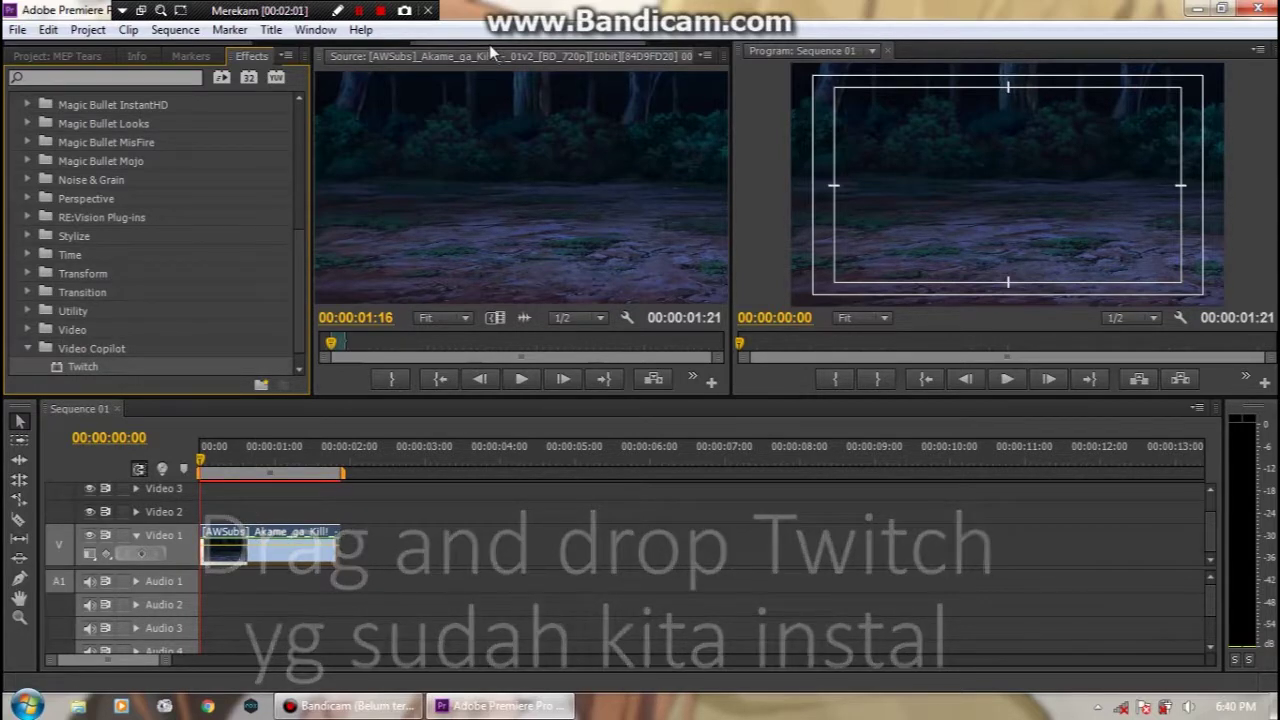
pyautogui.click(368, 58)
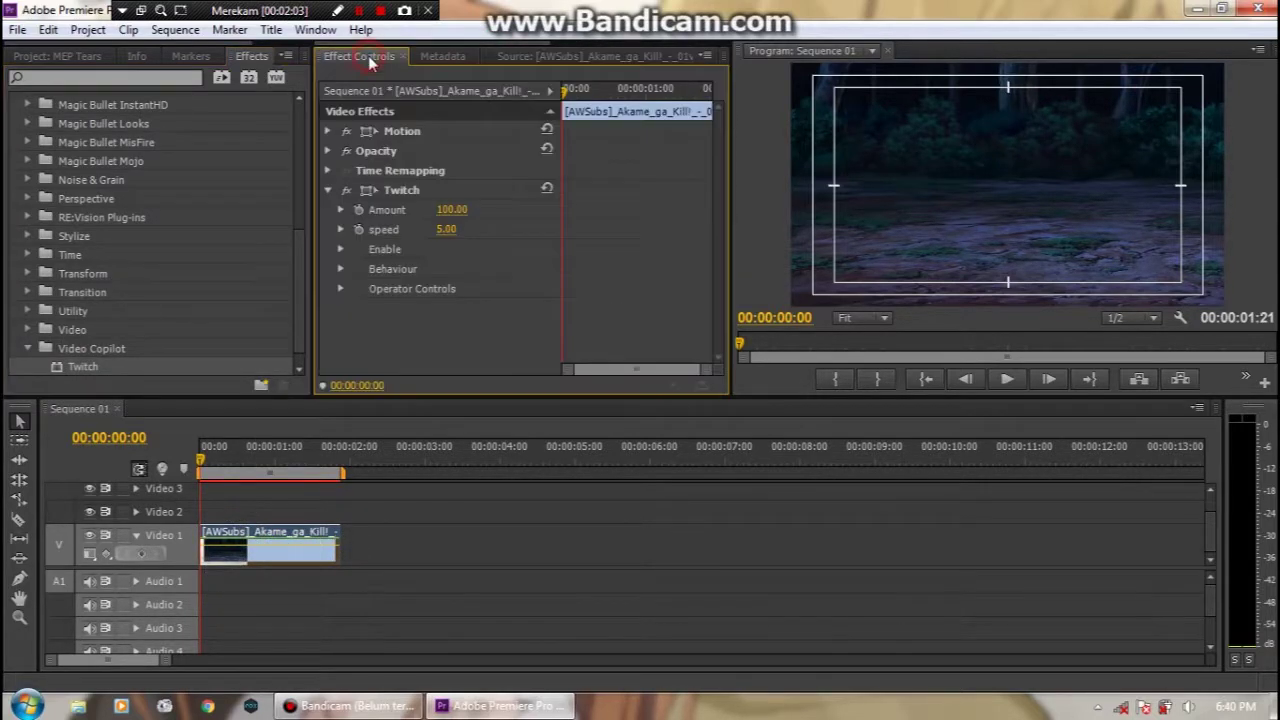
# Step: Tick Slide under Twitch > Enable and expand Operator Controls > Slide in Effect Controls
pyautogui.click(403, 196)
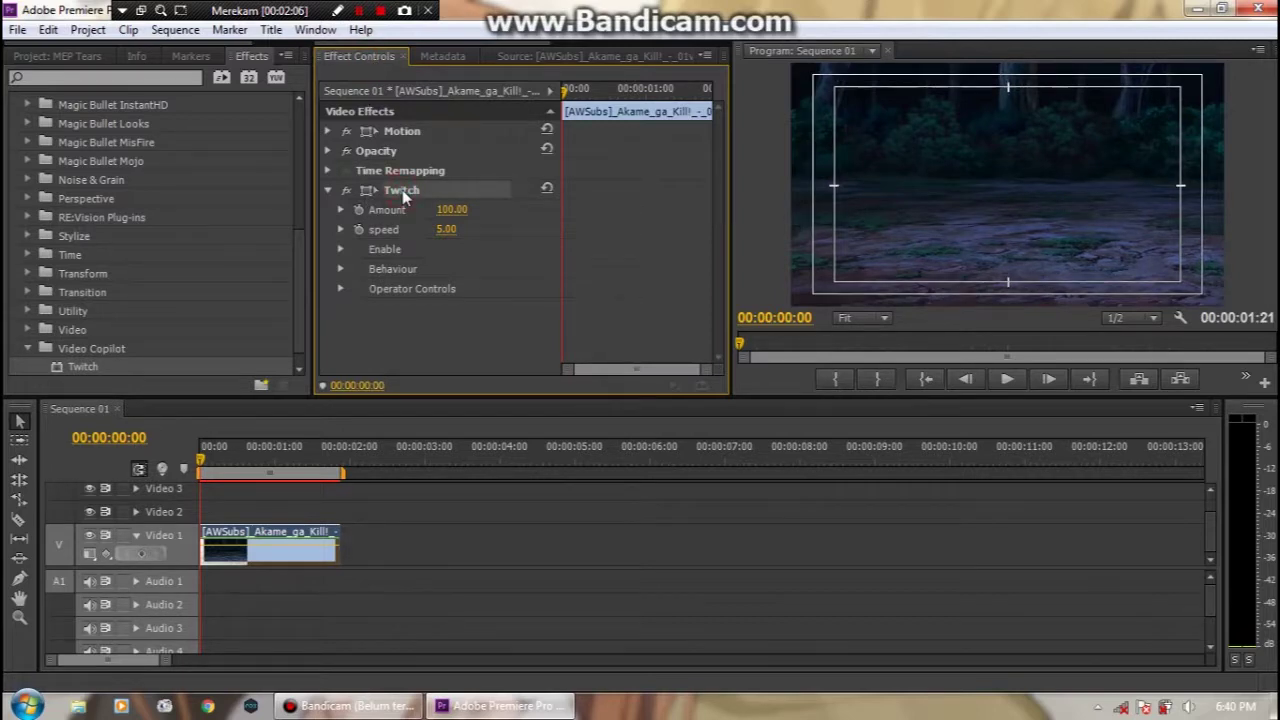
pyautogui.click(340, 250)
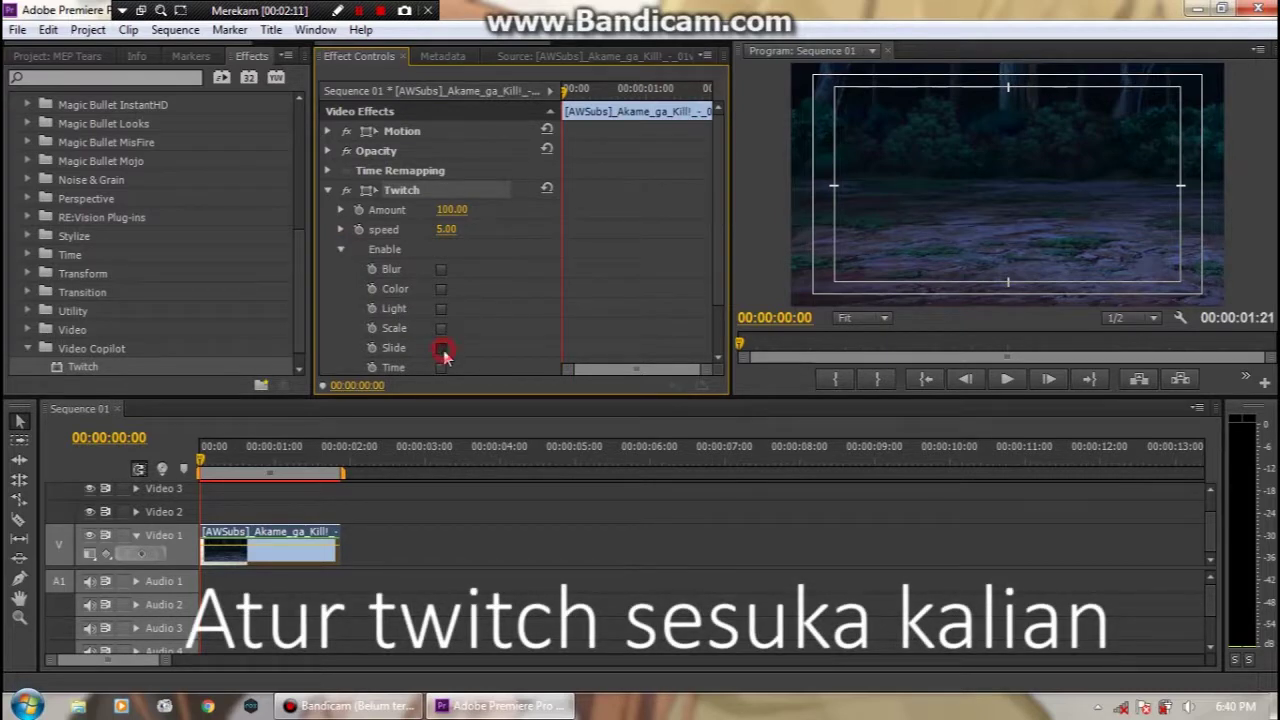
pyautogui.click(441, 349)
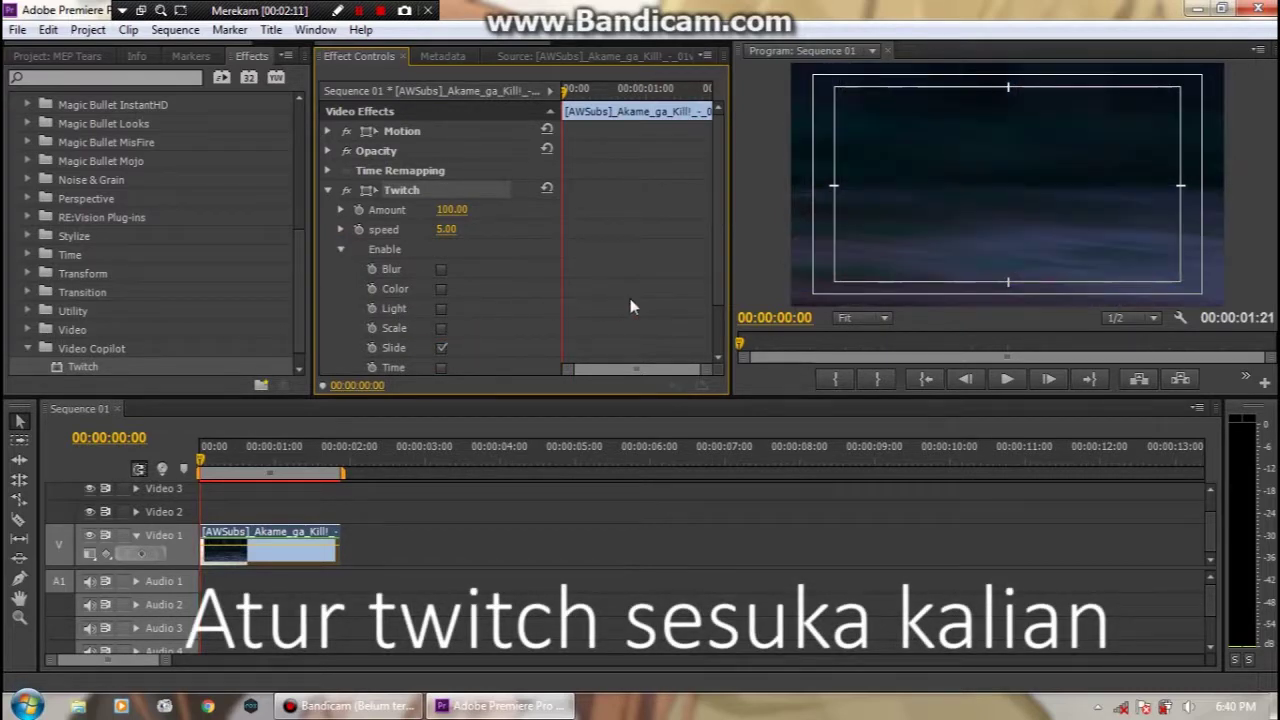
pyautogui.moveTo(718, 210); pyautogui.dragTo(724, 352)
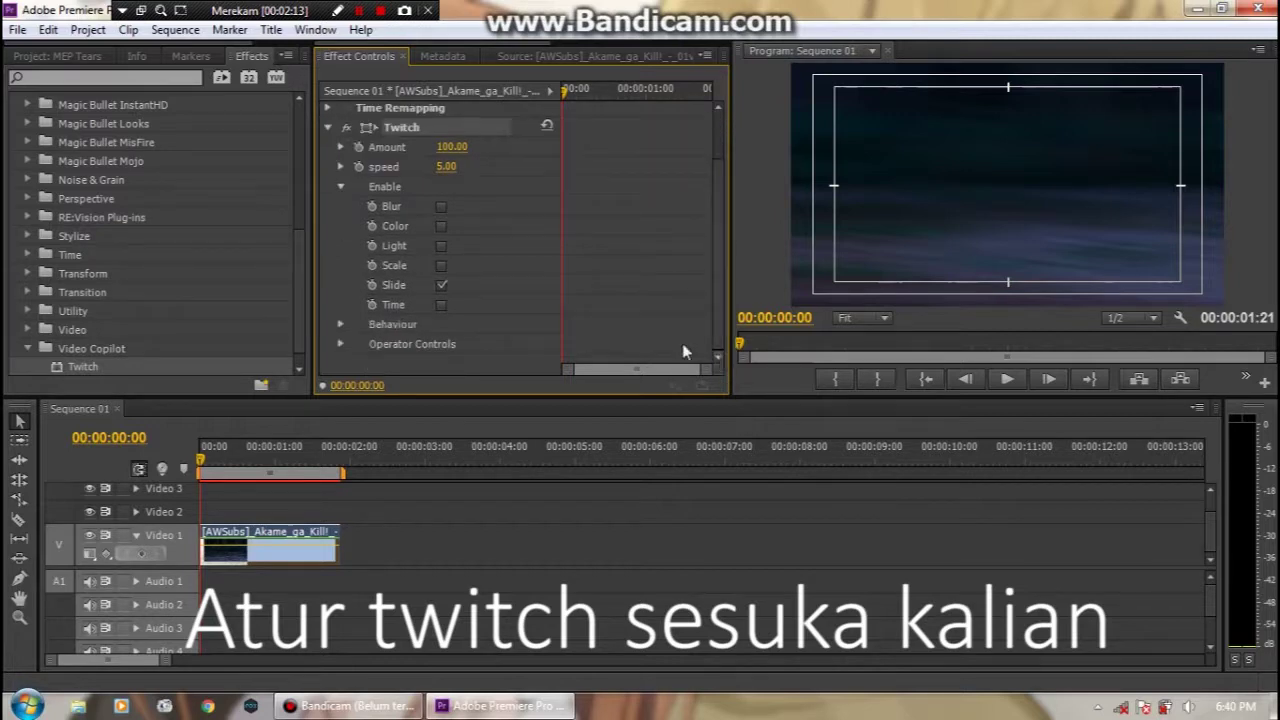
pyautogui.click(341, 345)
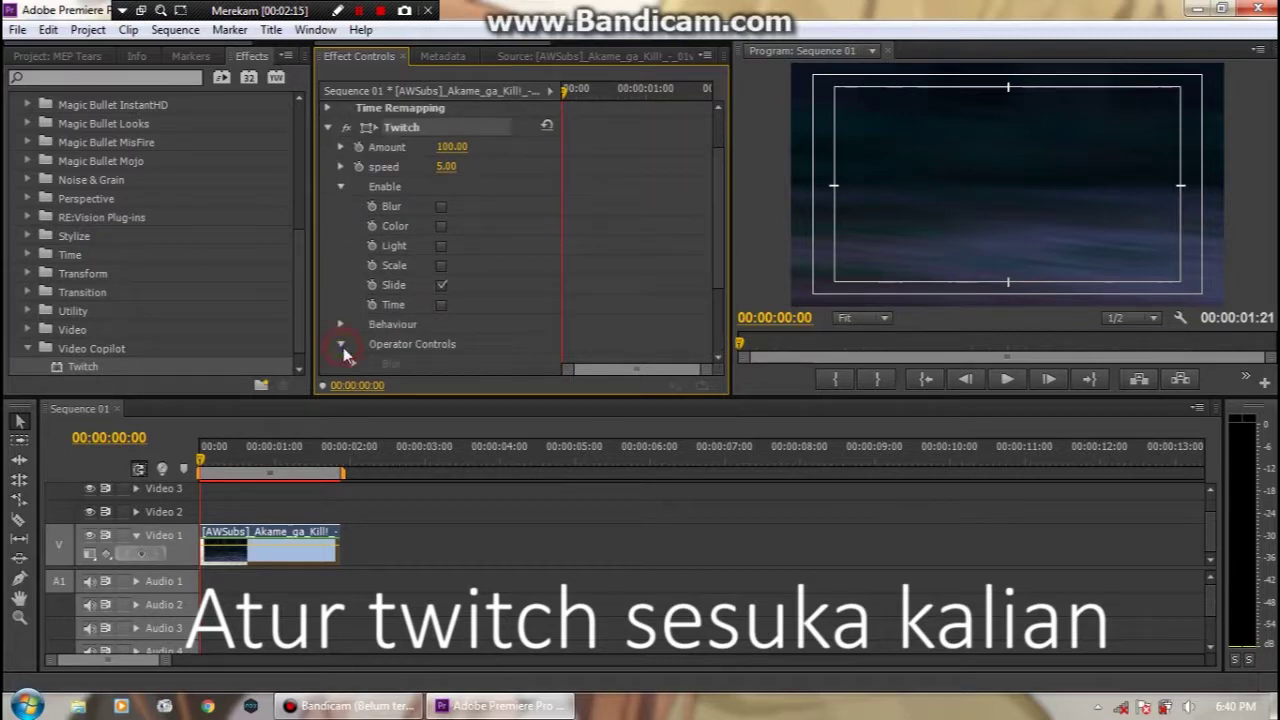
pyautogui.moveTo(718, 261); pyautogui.dragTo(724, 383)
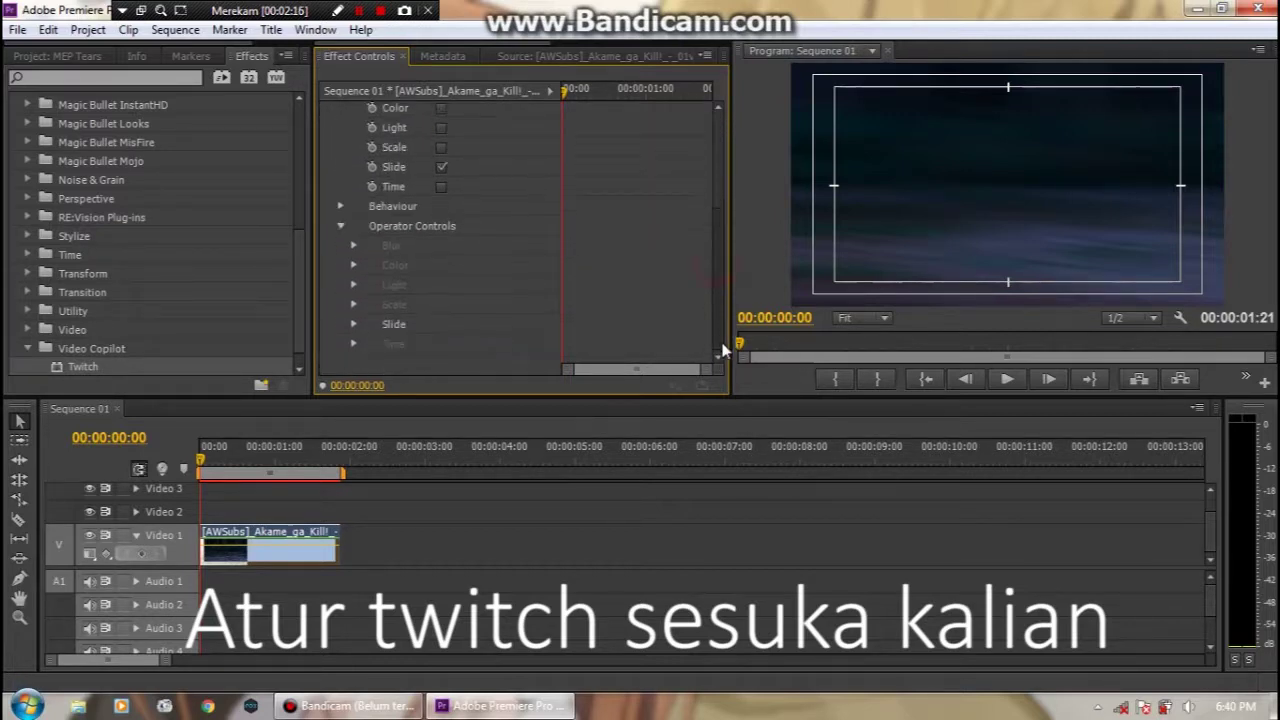
pyautogui.click(353, 324)
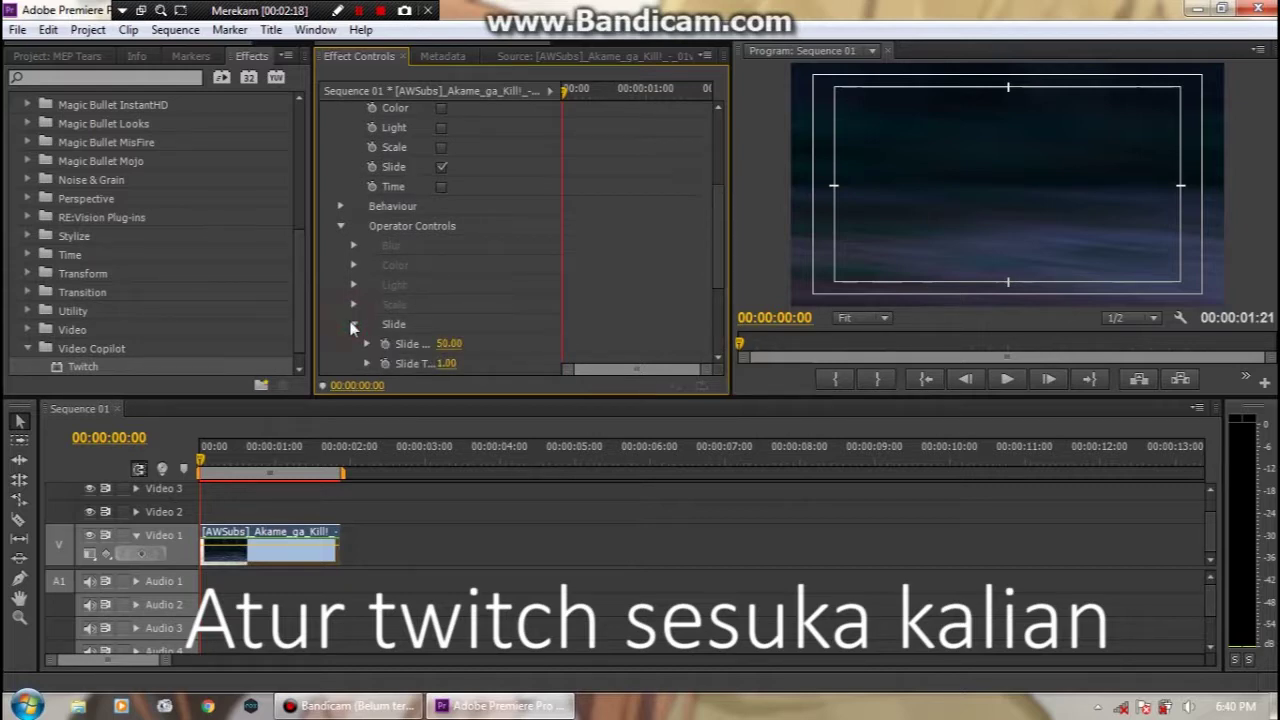
# Step: Set Slide Amount to 10, Slide Spread to 0 and Slide RGB to 100, then return to the start
pyautogui.moveTo(718, 240); pyautogui.dragTo(718, 302)
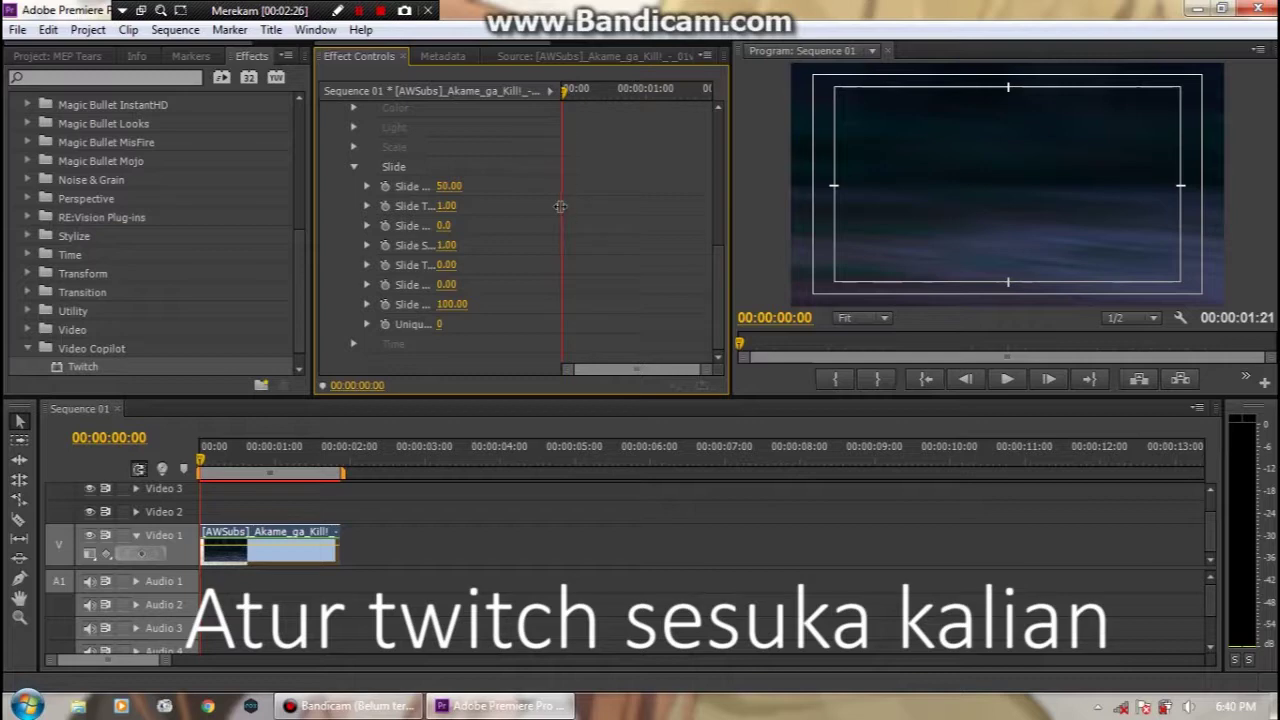
pyautogui.moveTo(560, 206); pyautogui.dragTo(598, 216)
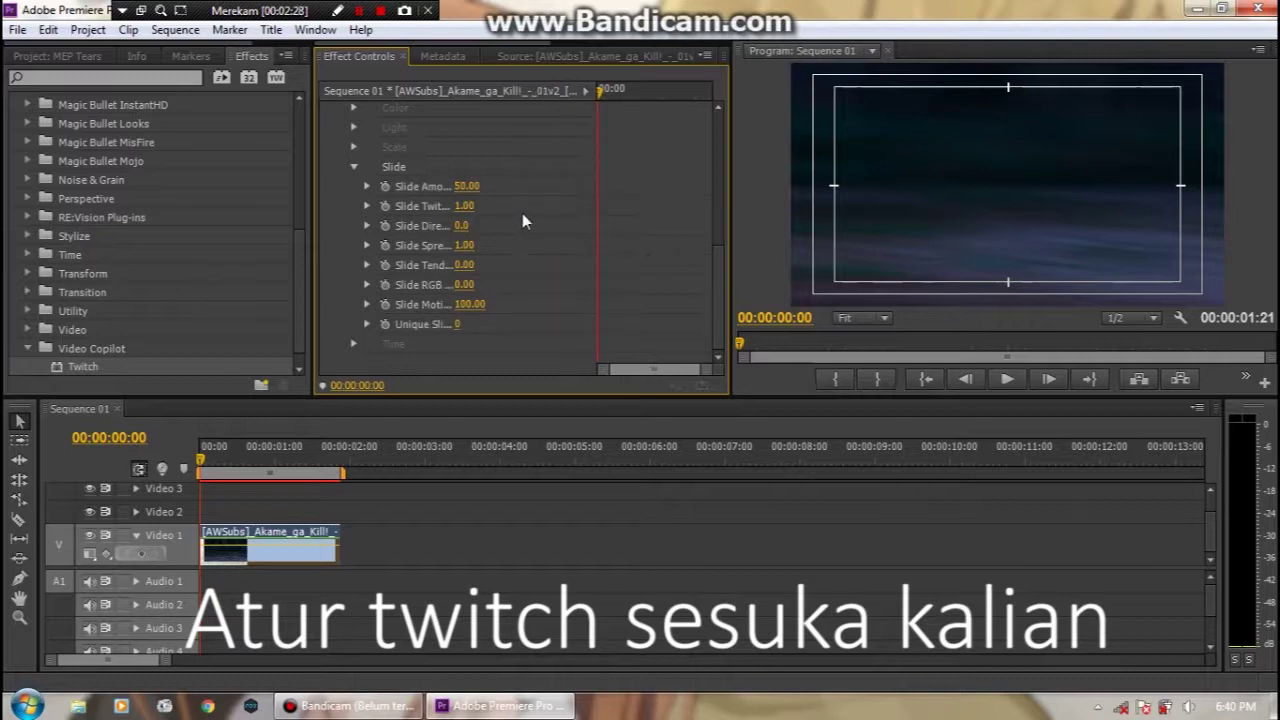
pyautogui.click(476, 185)
pyautogui.write('10')
pyautogui.press('Return')
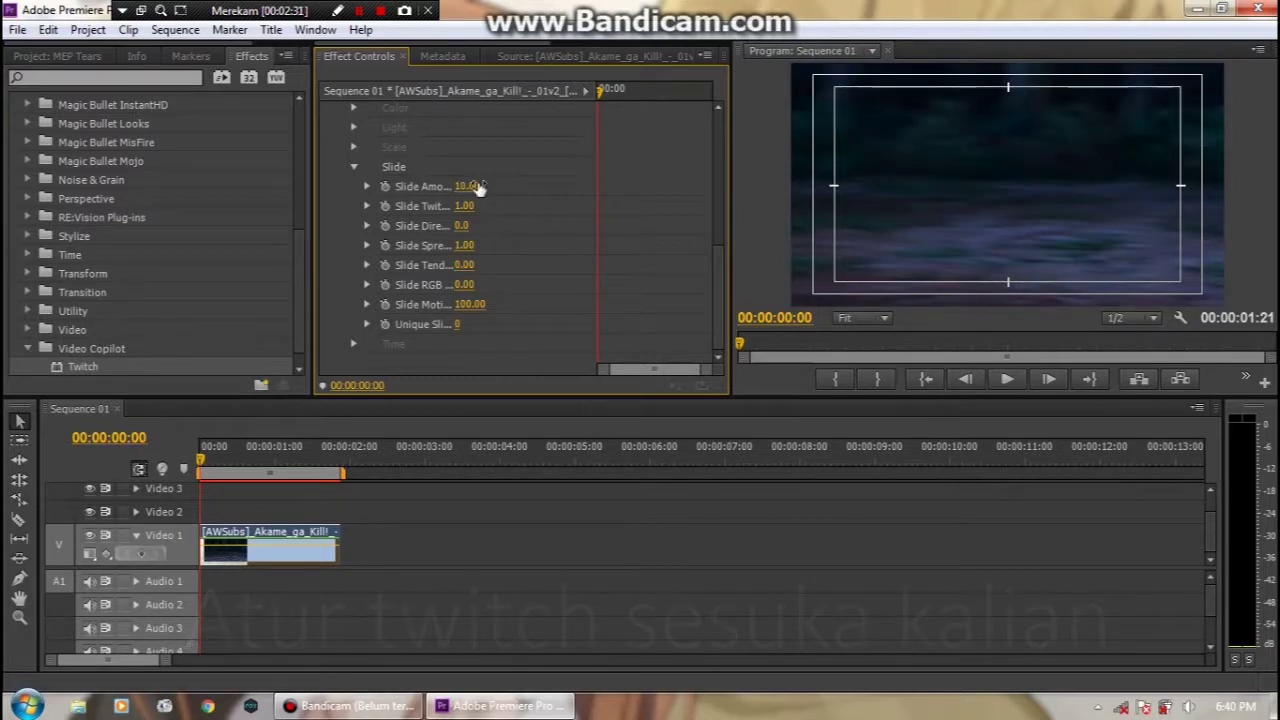
pyautogui.click(465, 246)
pyautogui.write('0')
pyautogui.press('Return')
pyautogui.click(464, 285)
pyautogui.write('100')
pyautogui.press('Return')
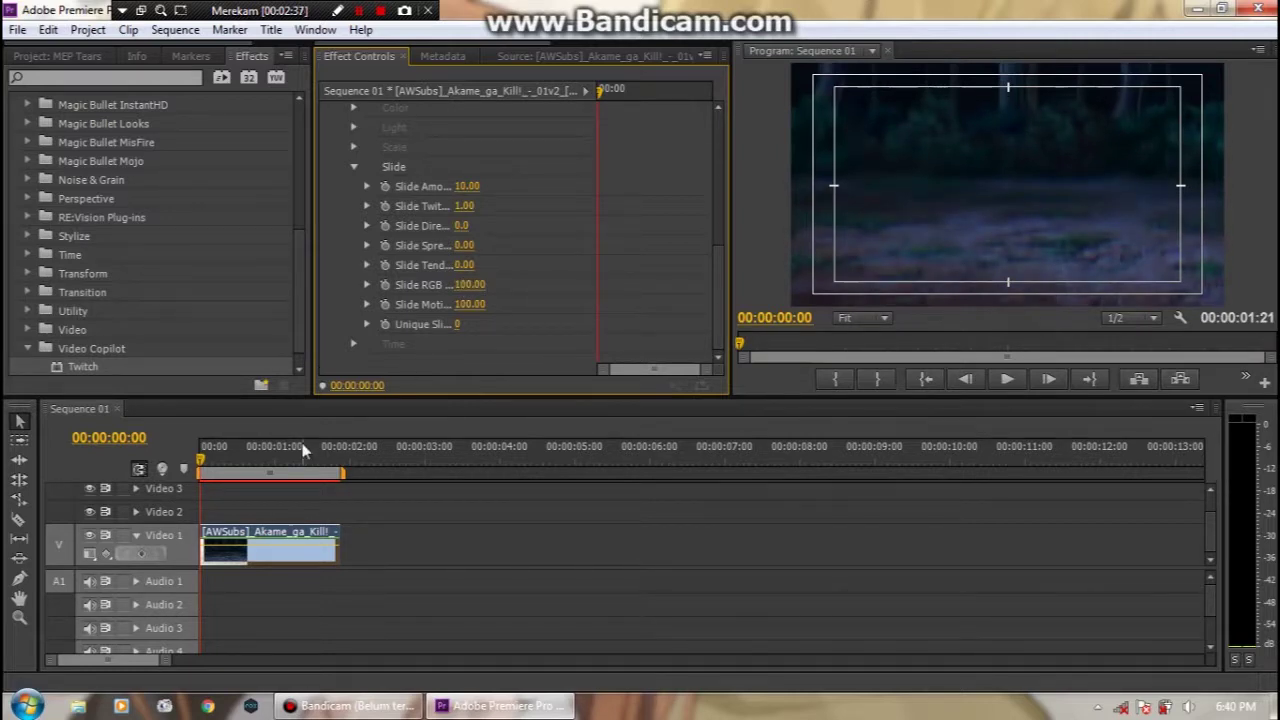
pyautogui.click(204, 452)
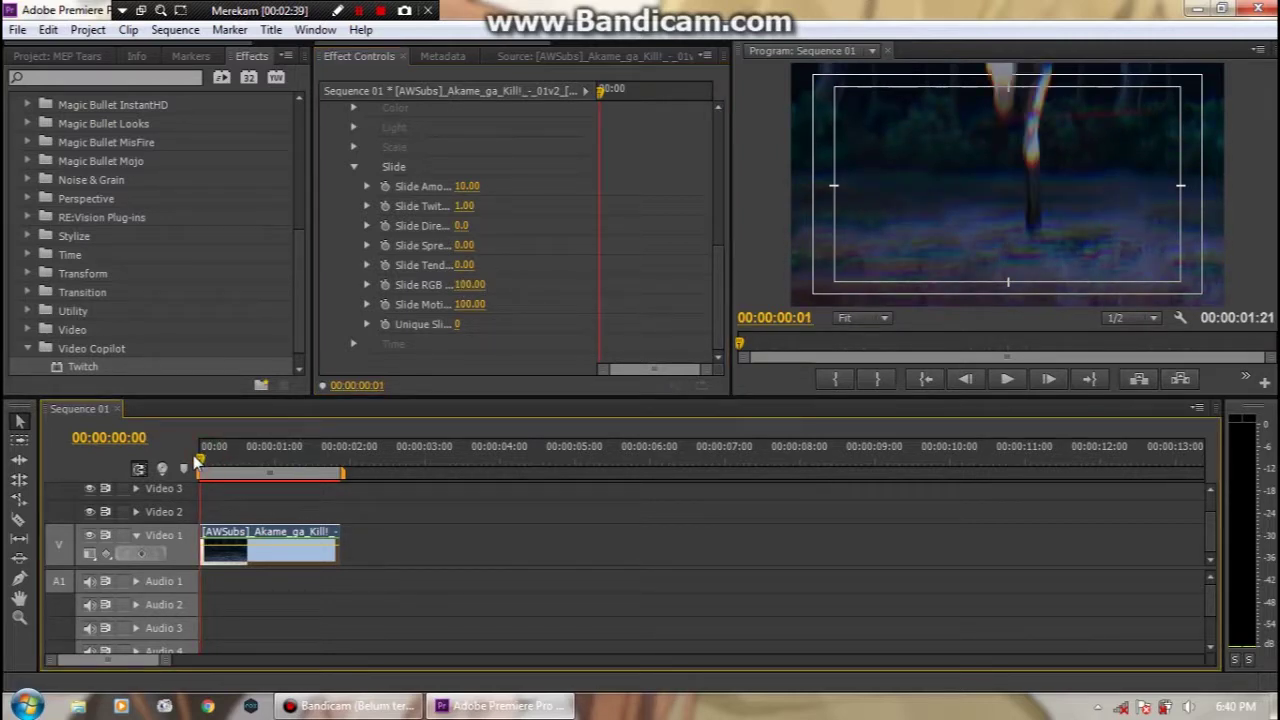
pyautogui.click(193, 455)
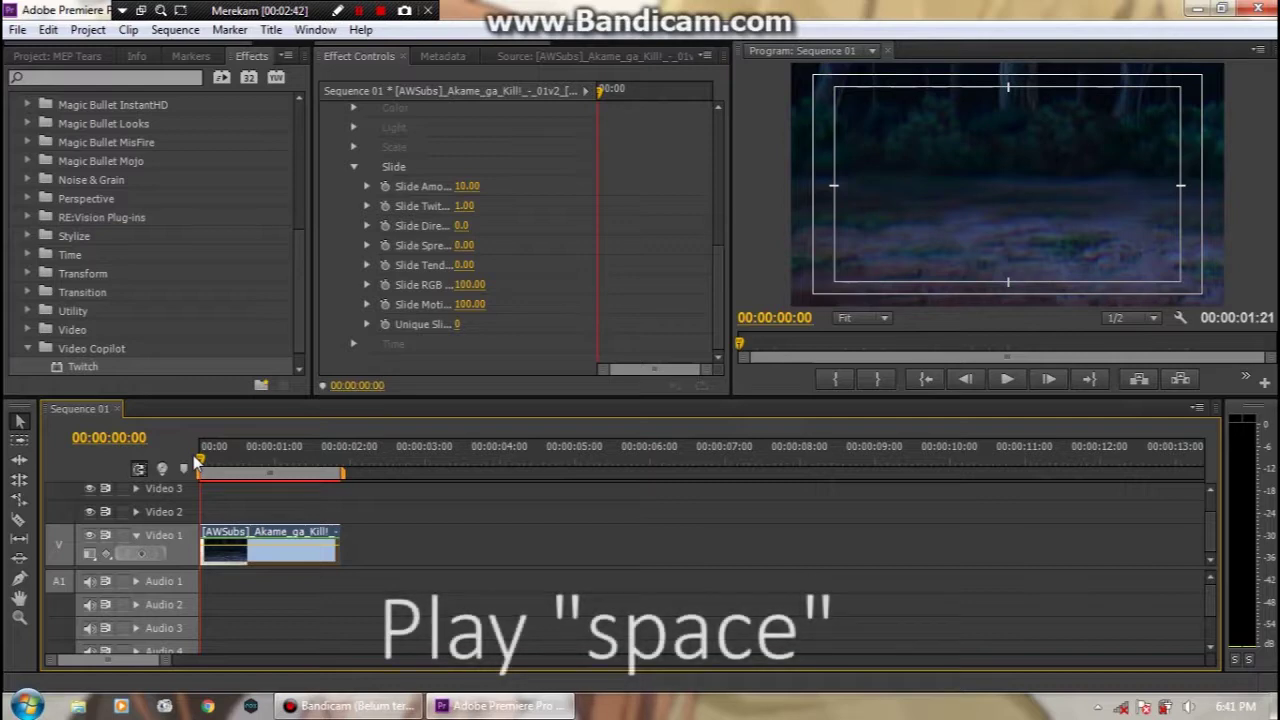
# Step: Play Sequence 01, render its 45-frame preview, then play the rendered sequence through
pyautogui.press('space')
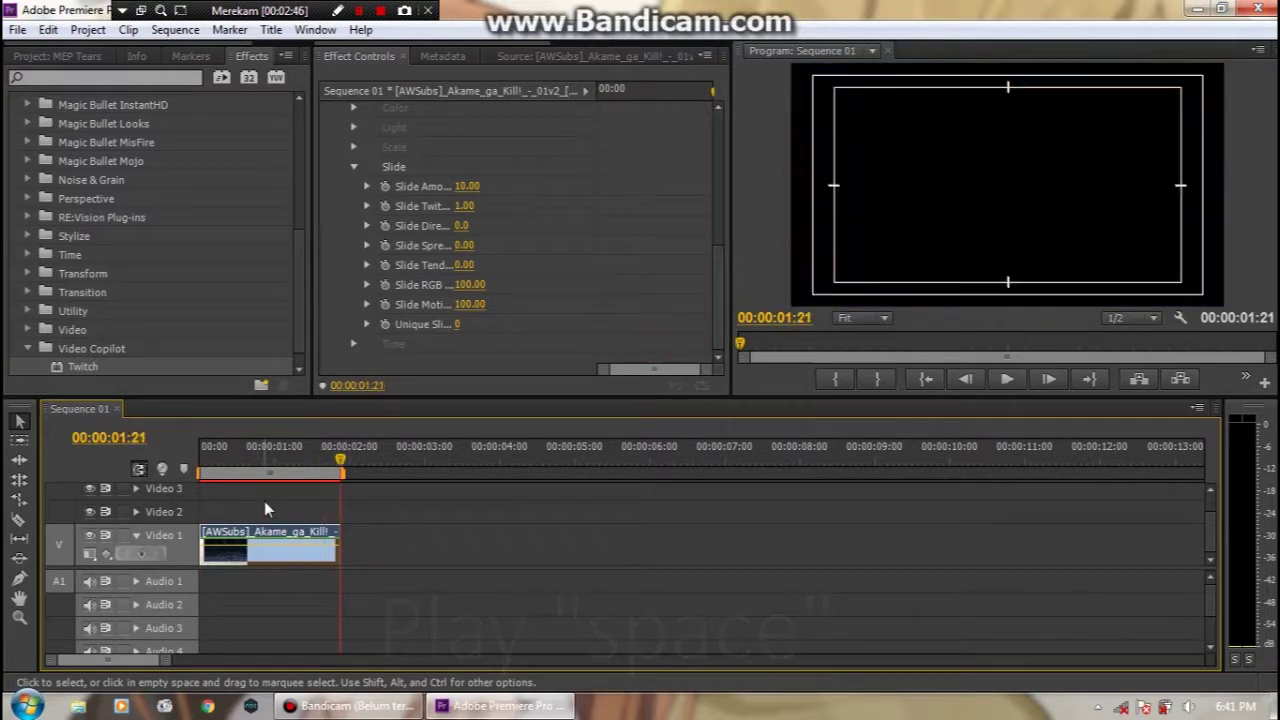
pyautogui.press('Return')
pyautogui.press('space')
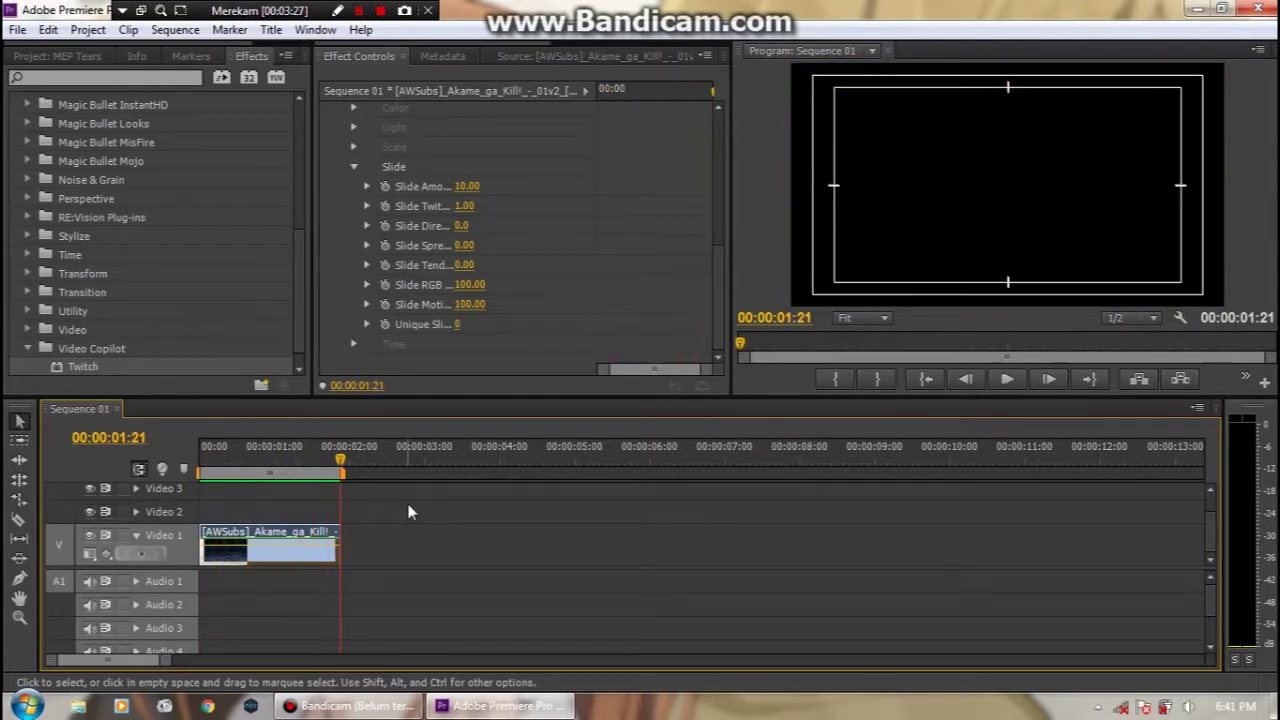